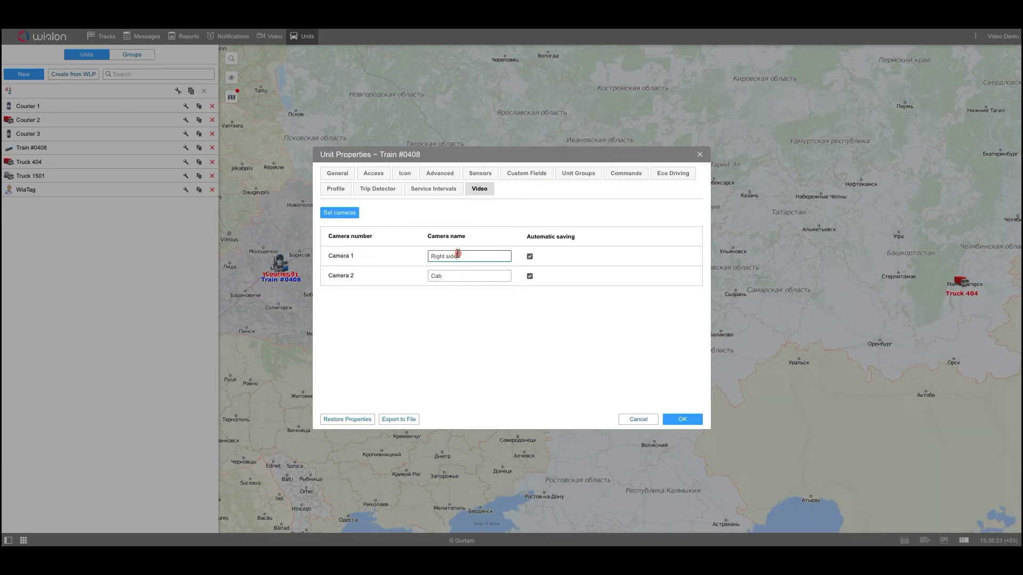
left_click(426, 259)
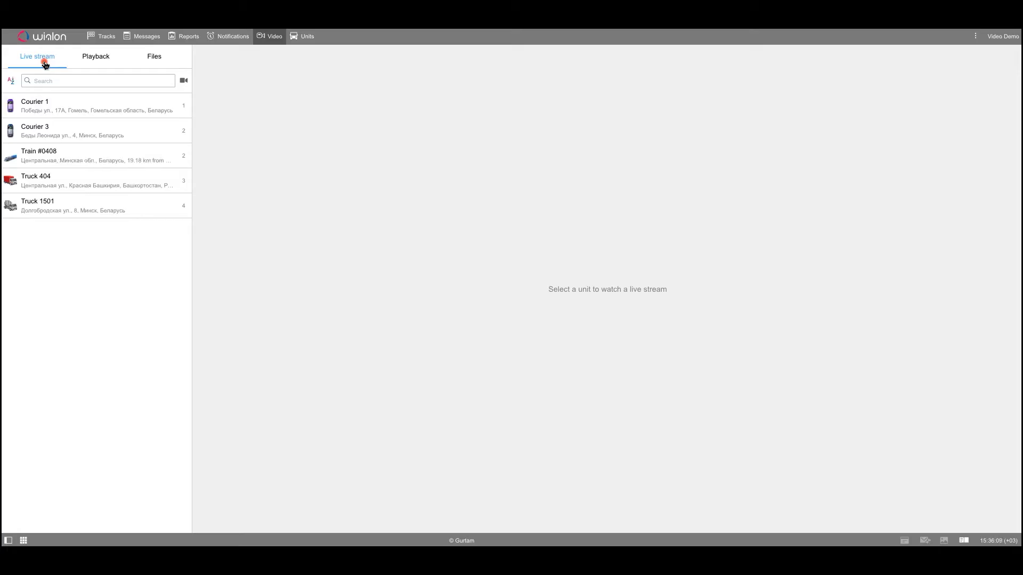
Search the live stream units for "Trai", clear the search, and reverse the alphabetical order of the unit list.
left_click(69, 80)
type("Trai")
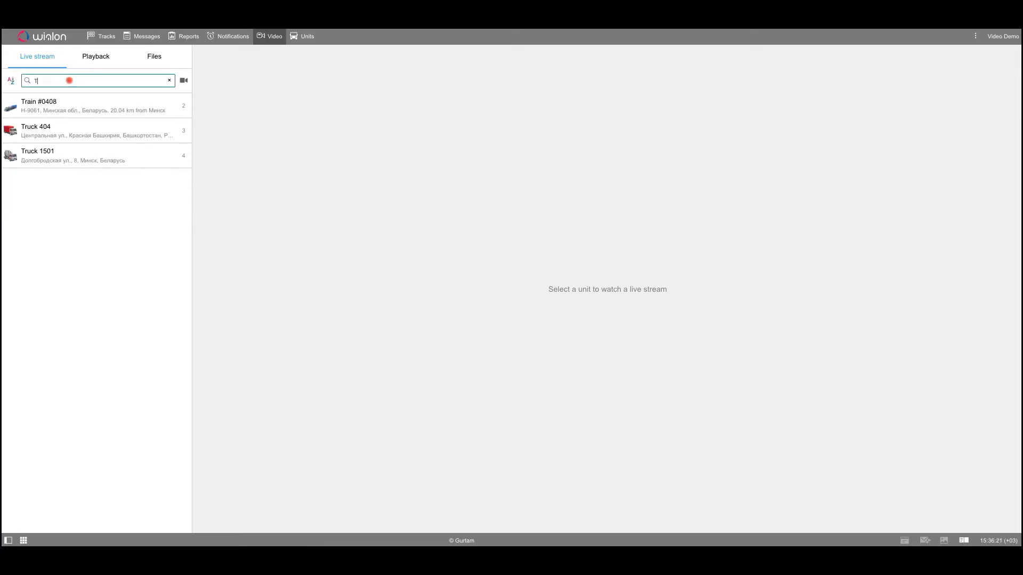
key("BackSpace")
key("BackSpace")
key("BackSpace")
key("BackSpace")
left_click(13, 84)
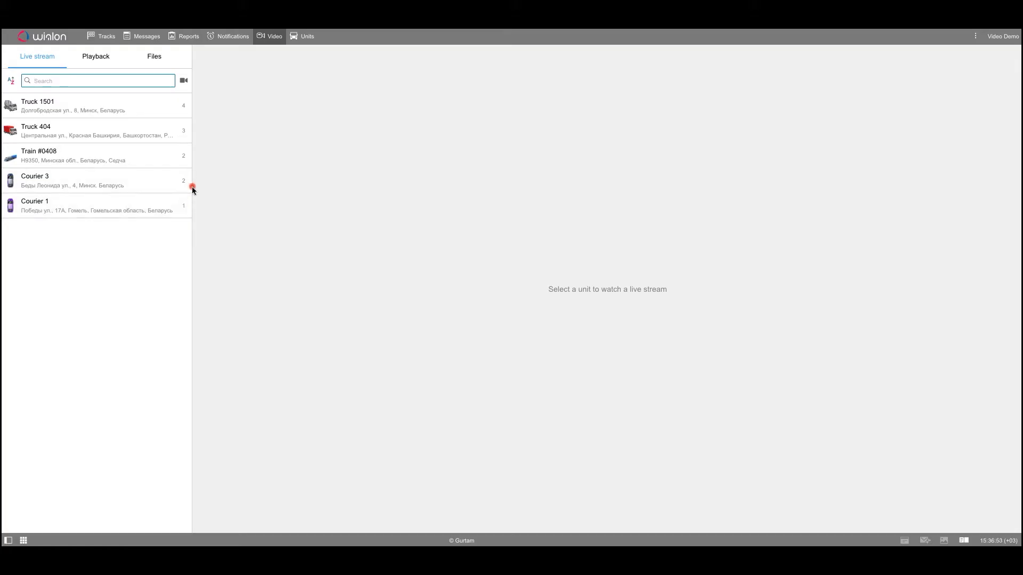
Open the live stream of Train #0408 and briefly show its location map below the camera views.
left_click(170, 158)
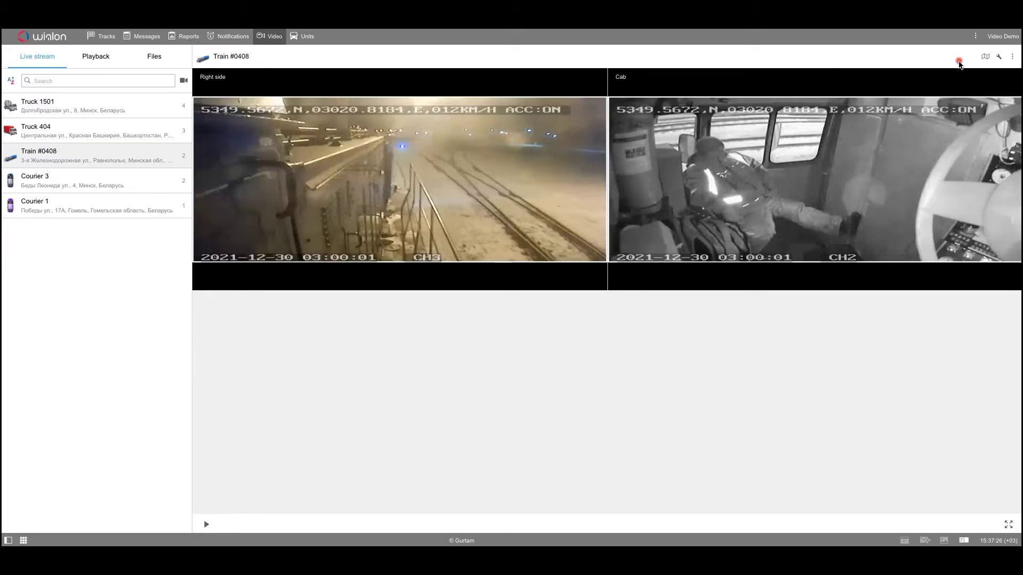
left_click(985, 56)
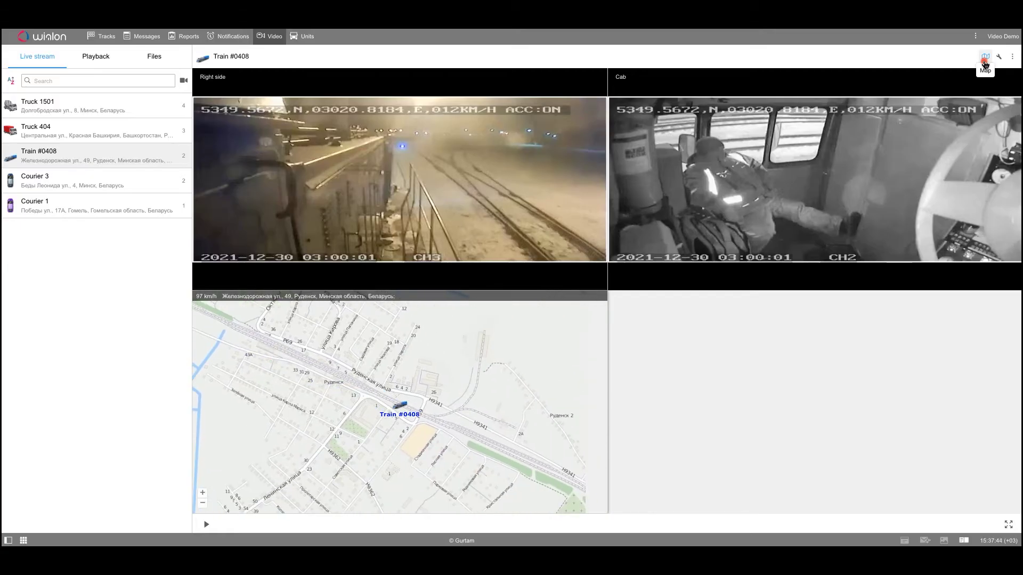
left_click(986, 63)
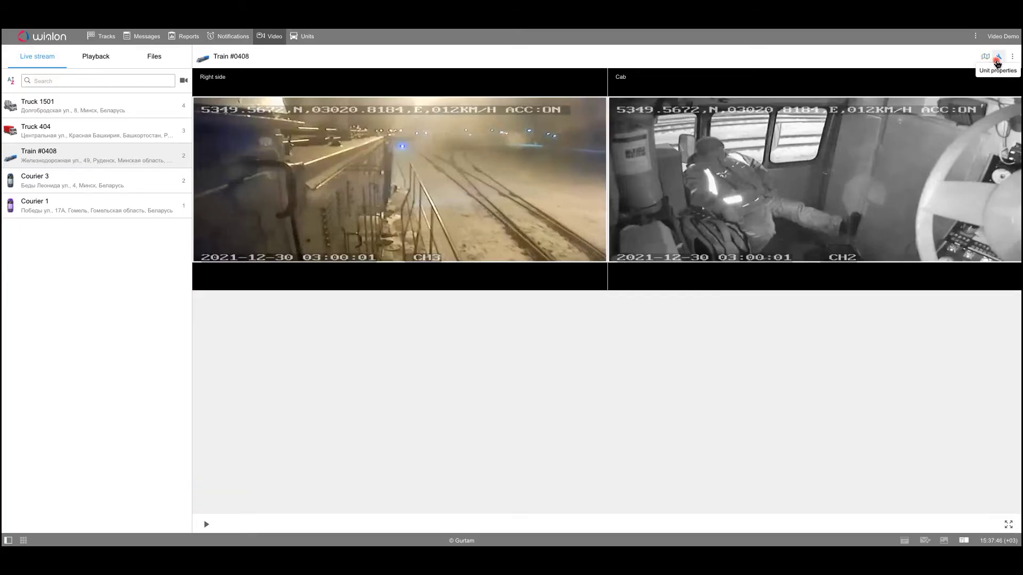
Review the video properties of Train #0408 and the list of cameras that can be shown in its stream.
left_click(997, 58)
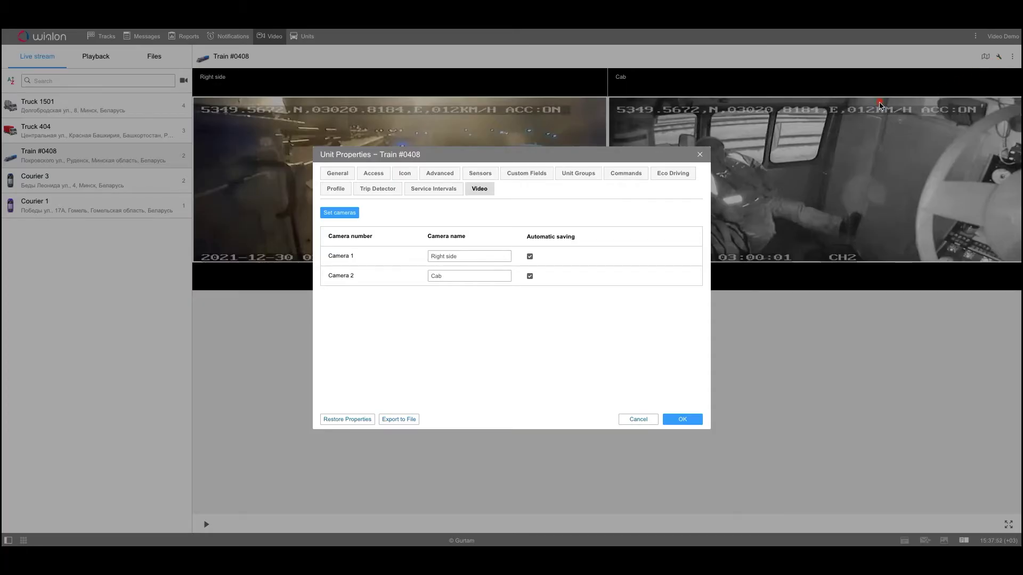
left_click(700, 155)
left_click(1008, 62)
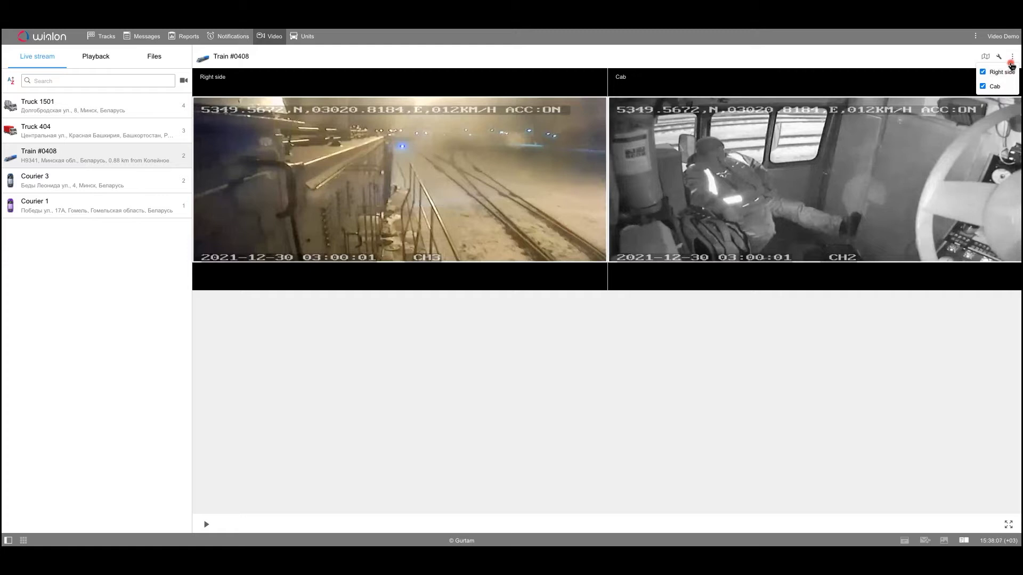
left_click(1012, 58)
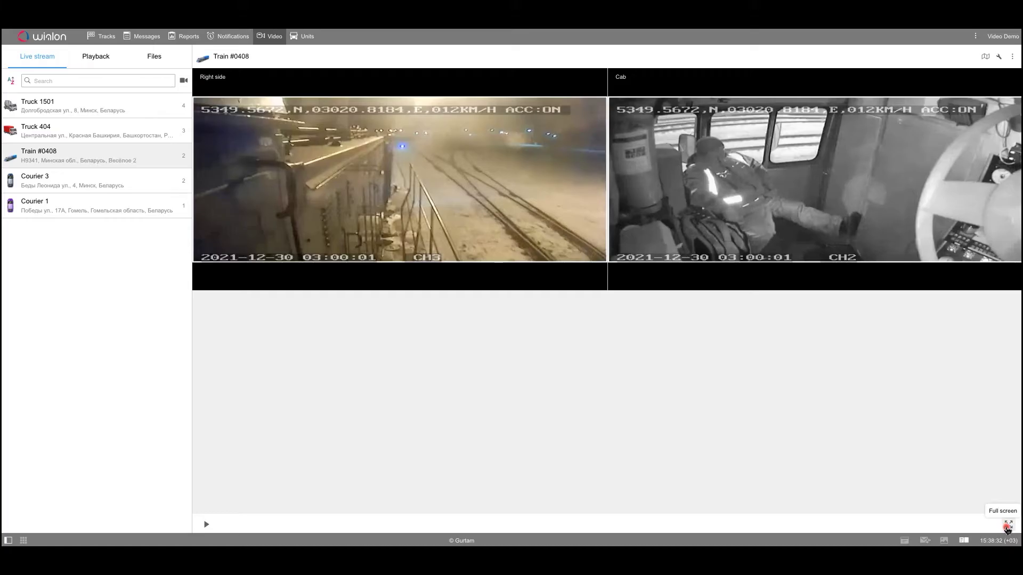
Start playing the live stream of Train #0408.
left_click(207, 525)
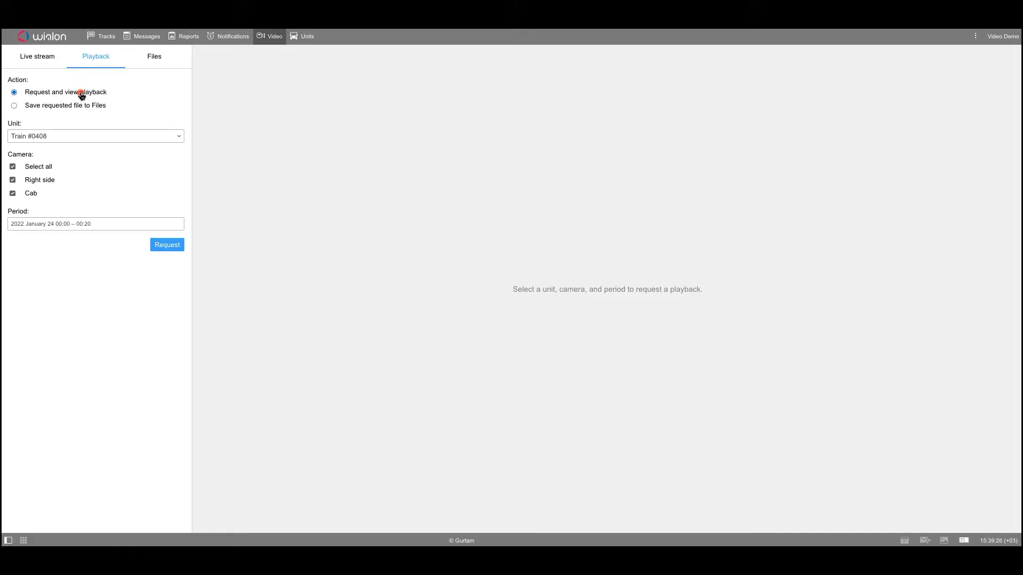
Keep Train #0408 as the playback unit and set the playback date to 25 January 2022.
left_click(68, 137)
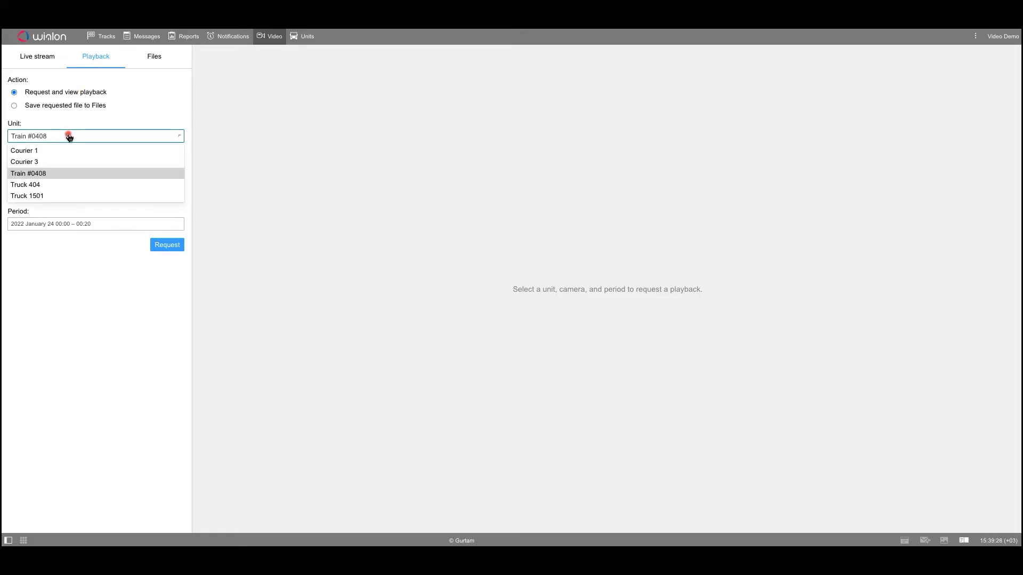
left_click(69, 138)
left_click(12, 180)
left_click(37, 214)
left_click(38, 340)
Set the playback time interval to 03:00–03:20 and request the recording from the Right side and Cab cameras.
left_click(62, 226)
left_click(34, 383)
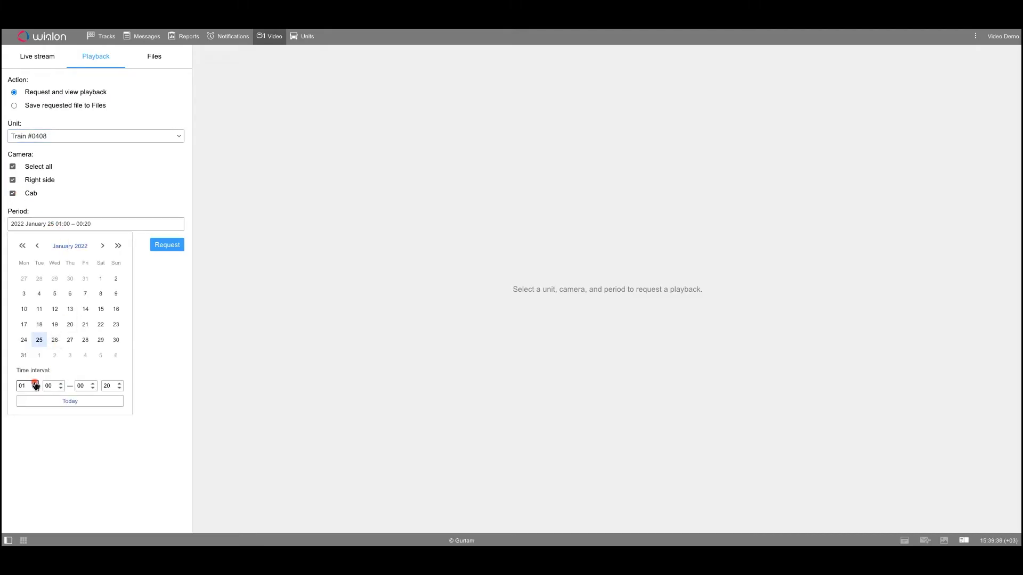
left_click(34, 383)
left_click(34, 383)
left_click(94, 383)
left_click(95, 383)
left_click(94, 383)
left_click(134, 242)
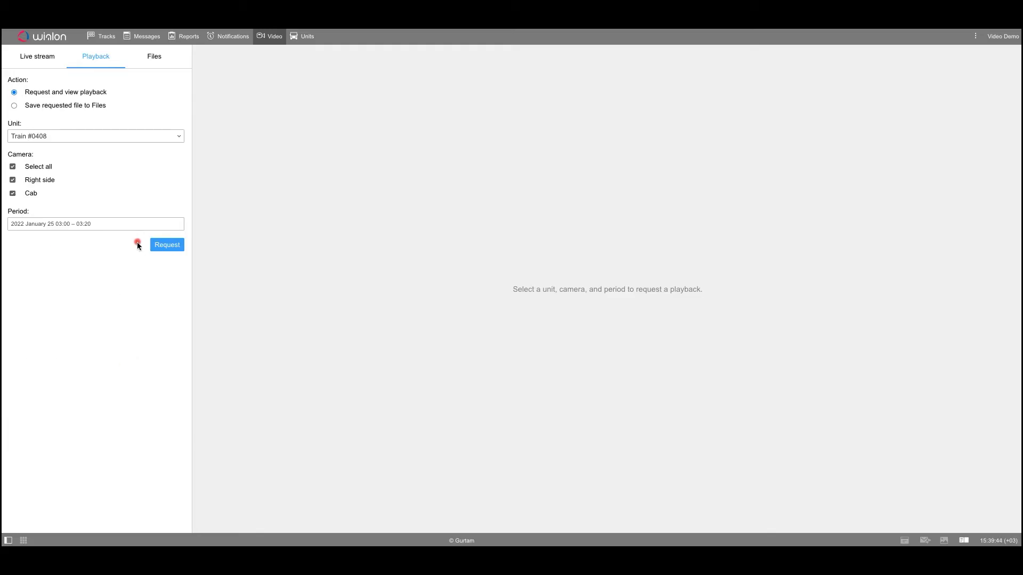
left_click(179, 251)
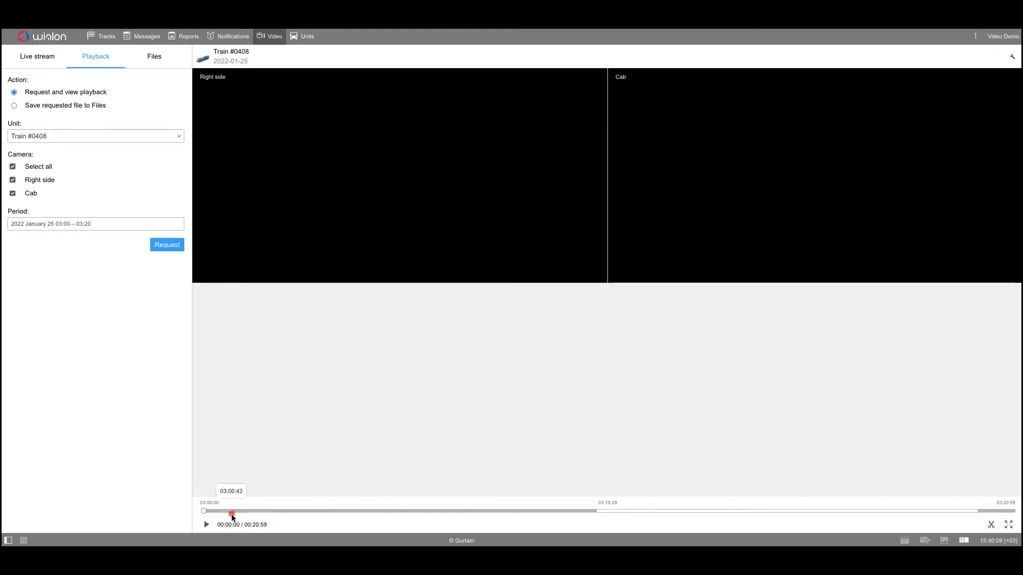
Play the requested recording of both cameras for a short while, and stop it.
left_click(208, 525)
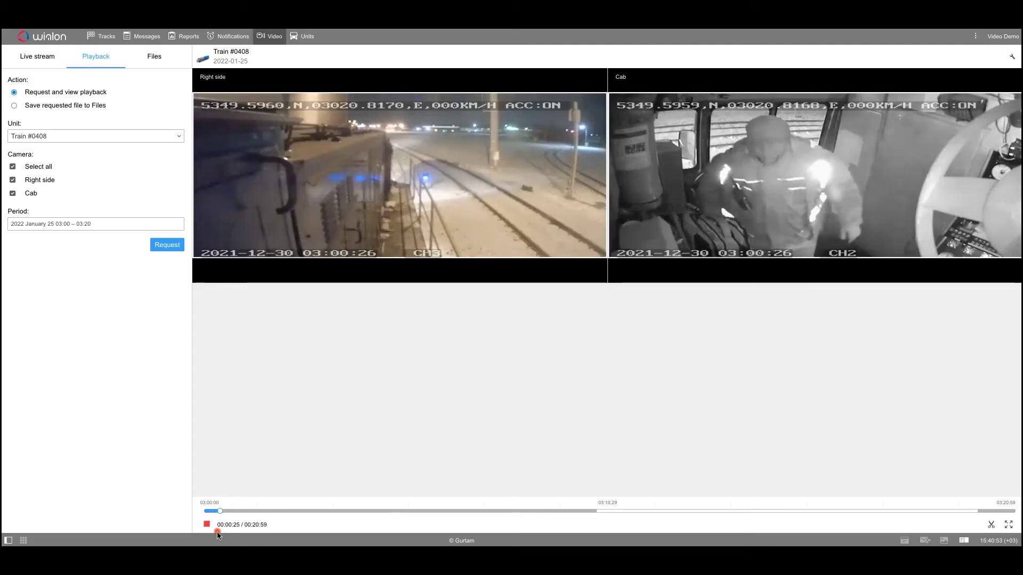
left_click(208, 525)
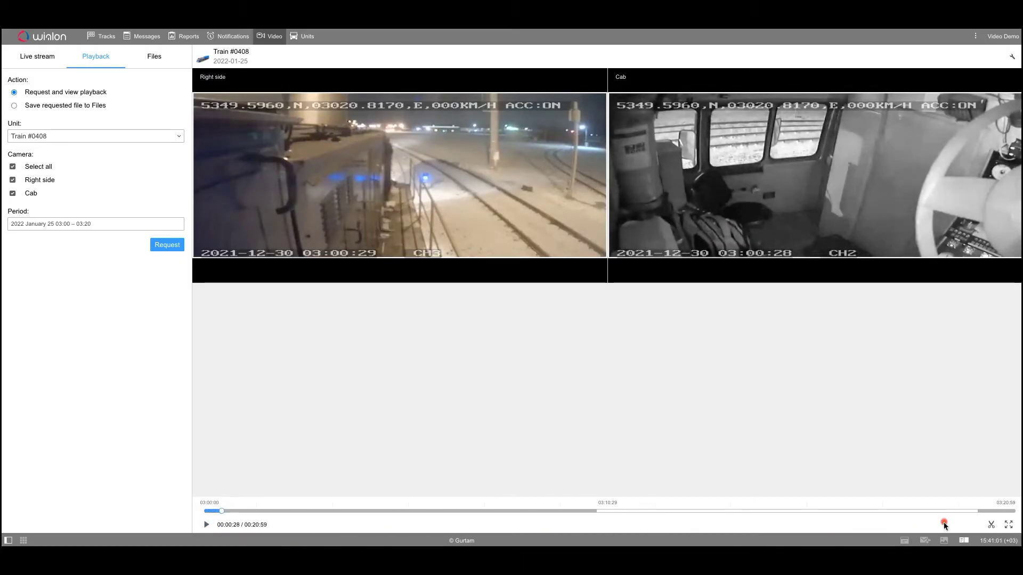
Begin cutting a clip with the event marked at 03:00:20 and set the duration before the event to 15 seconds.
left_click(992, 526)
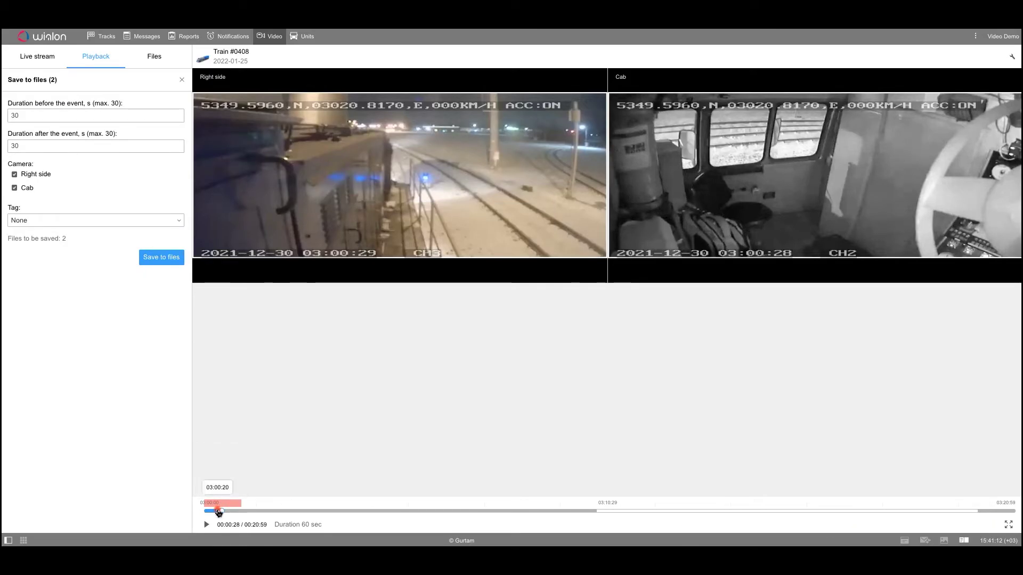
left_click(218, 512)
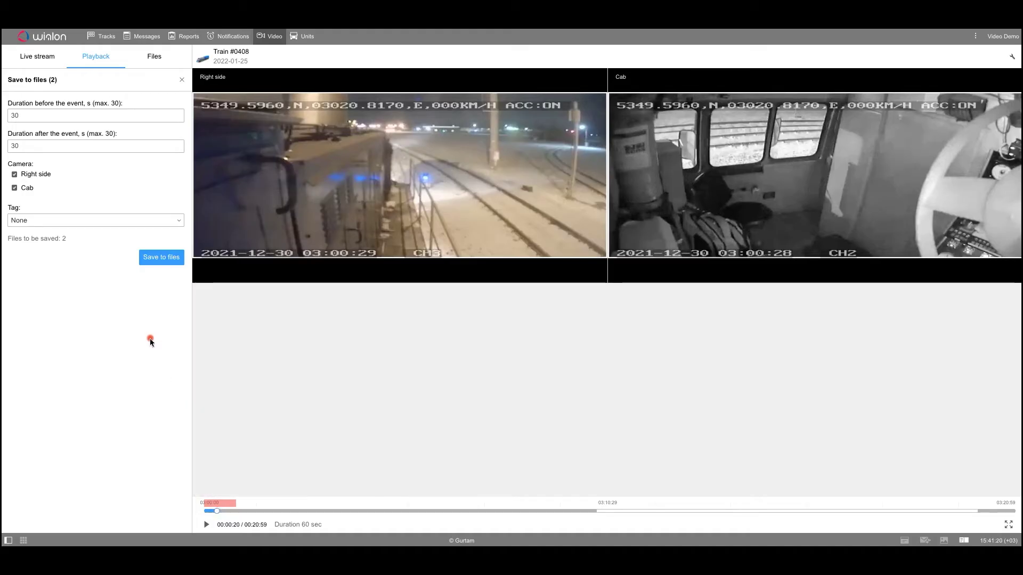
left_click(94, 114)
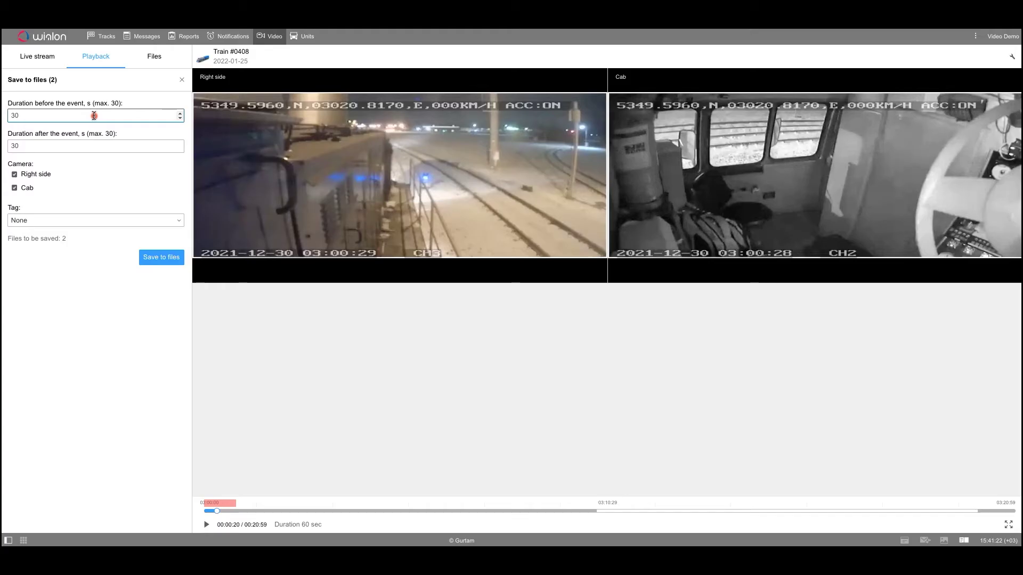
type("15")
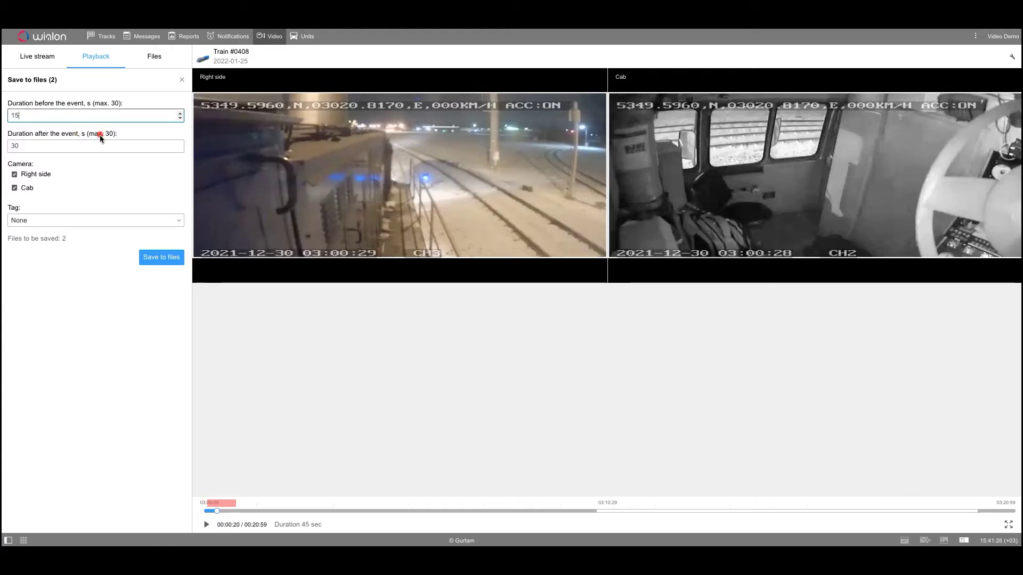
Lower the clip's duration after the event to 25 seconds and set it back to 30 seconds.
left_click(180, 149)
left_click(180, 149)
left_click(180, 150)
left_click(180, 150)
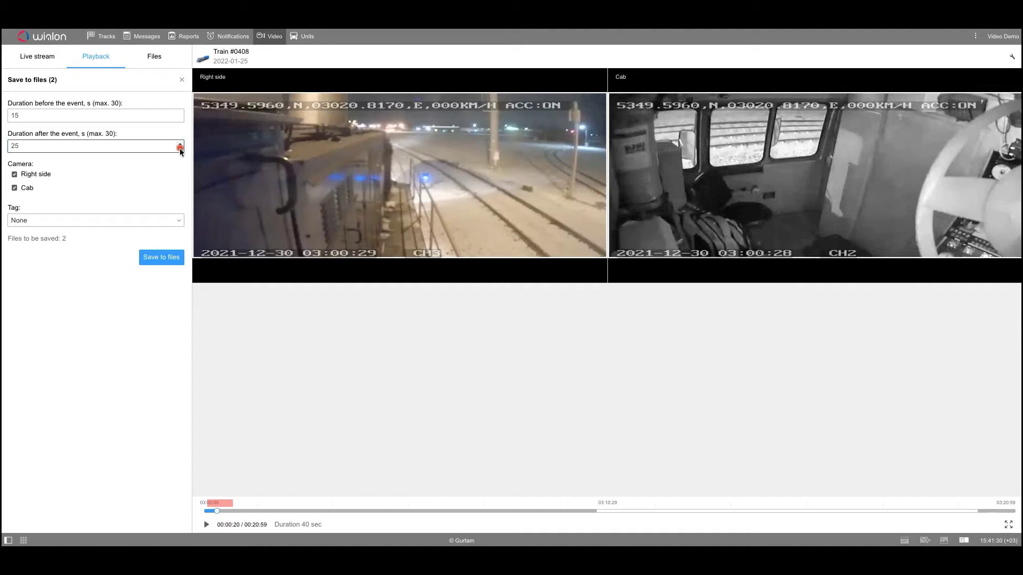
left_click(180, 145)
left_click(180, 144)
left_click(180, 144)
left_click(180, 144)
left_click(180, 145)
left_click(168, 147)
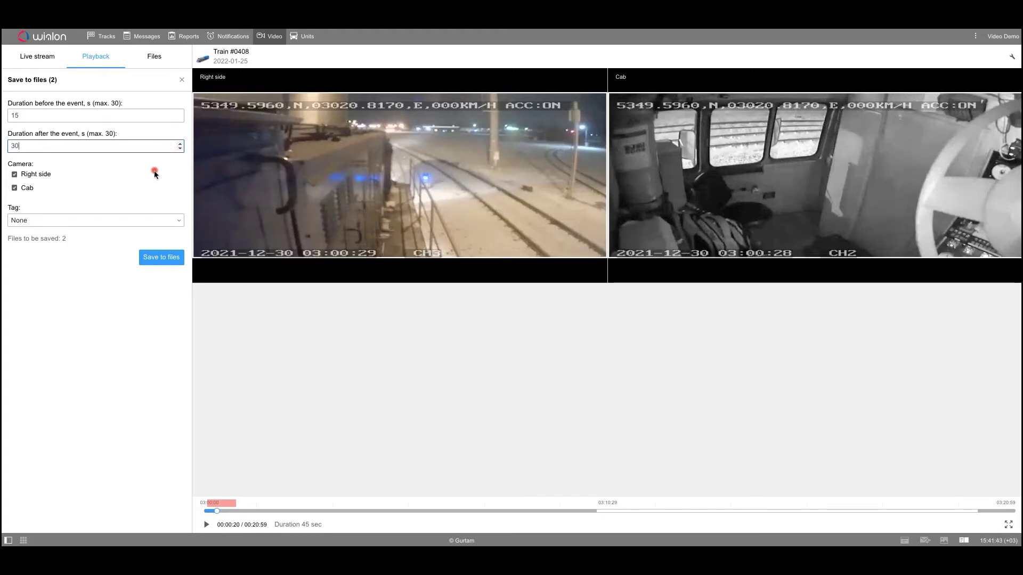
Tag the clip as Alarm (SOS) and close the clip settings without saving the files.
left_click(107, 222)
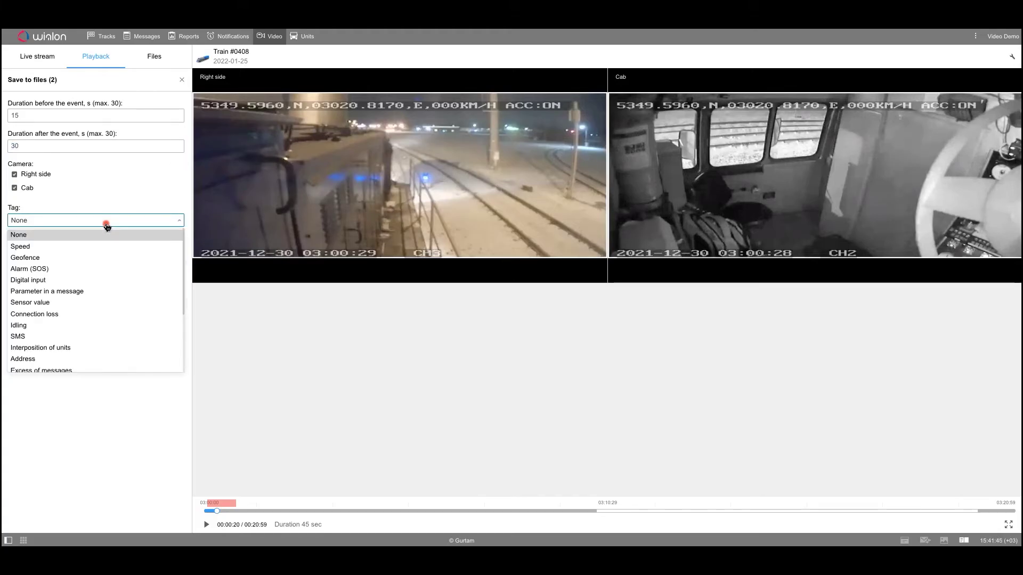
left_click(97, 268)
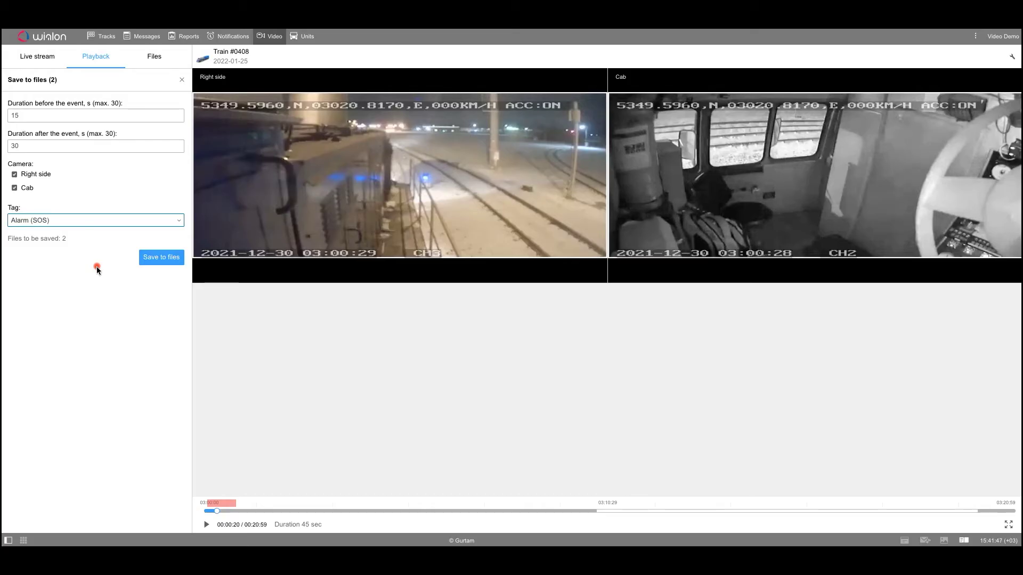
left_click(182, 80)
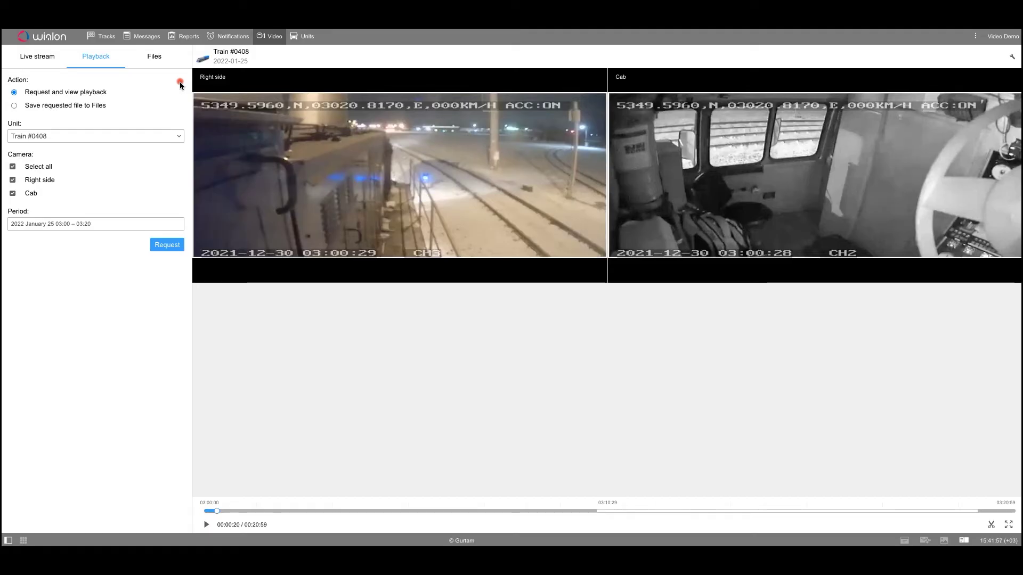
Switch the playback action to saving the requested file to Files, with the event time set to 2022 January 25 03:00:10.
left_click(70, 107)
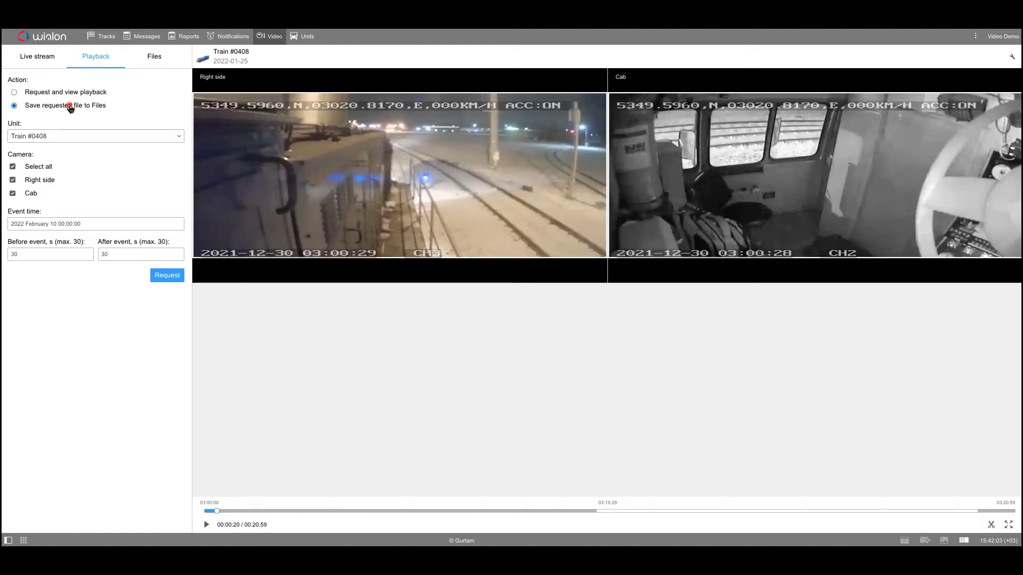
left_click(53, 224)
left_click(39, 251)
left_click(38, 327)
left_click(62, 224)
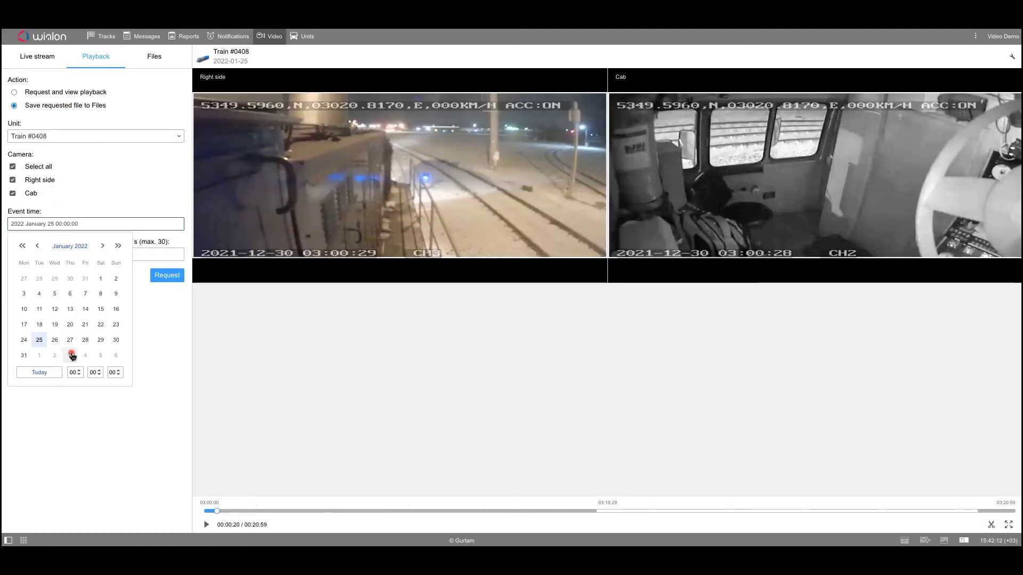
left_click(78, 370)
left_click(79, 371)
left_click(79, 370)
left_click(115, 372)
type("10")
left_click(95, 207)
Set the requested file's duration to 10 seconds before the event and 25 seconds after it.
double_click(31, 254)
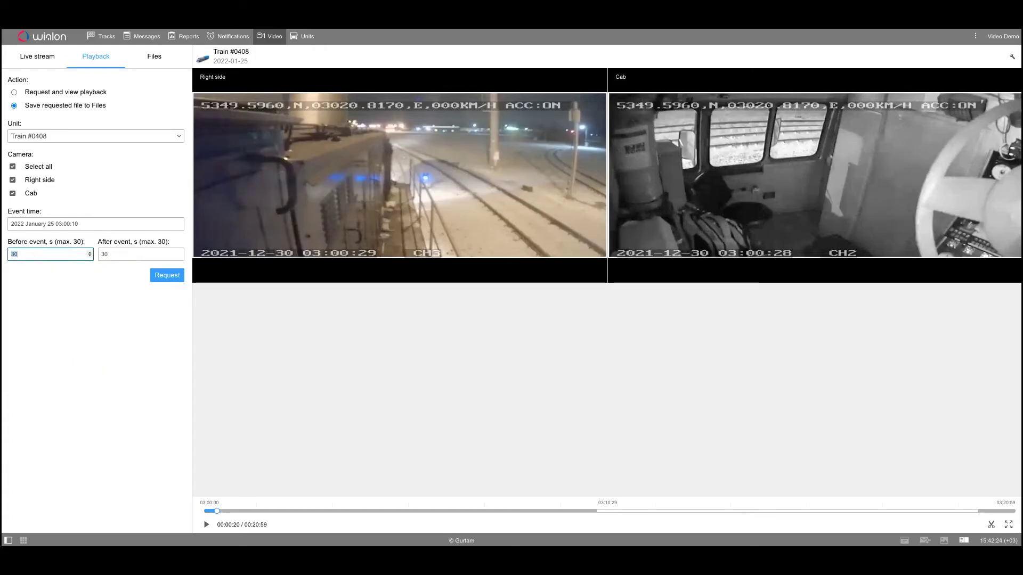
type("10")
left_click(180, 256)
left_click(179, 257)
left_click(180, 256)
left_click(179, 257)
left_click(180, 257)
left_click(136, 274)
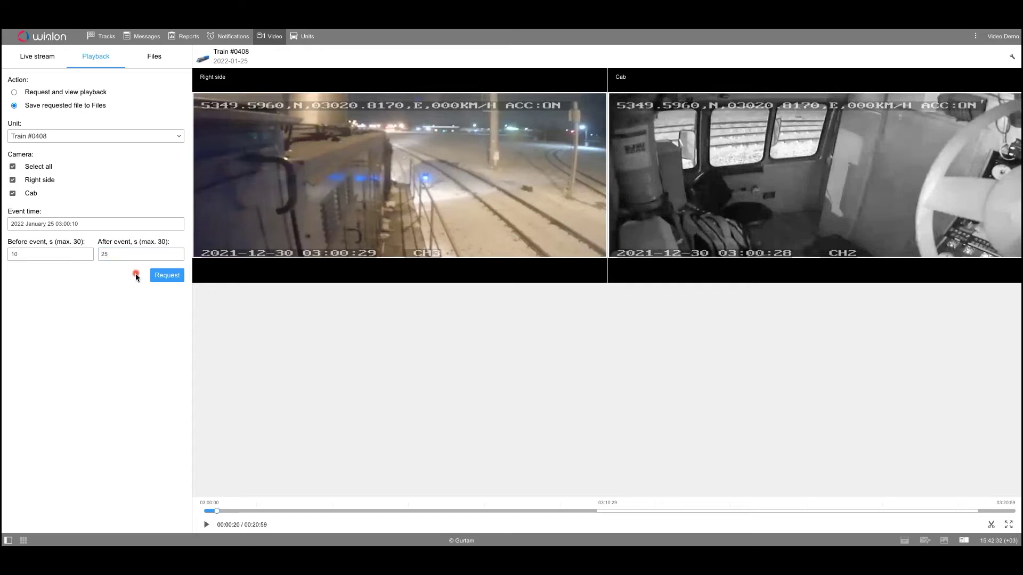
Create a new notification for Train #0408 with the Alarm (SOS) trigger type.
left_click(229, 37)
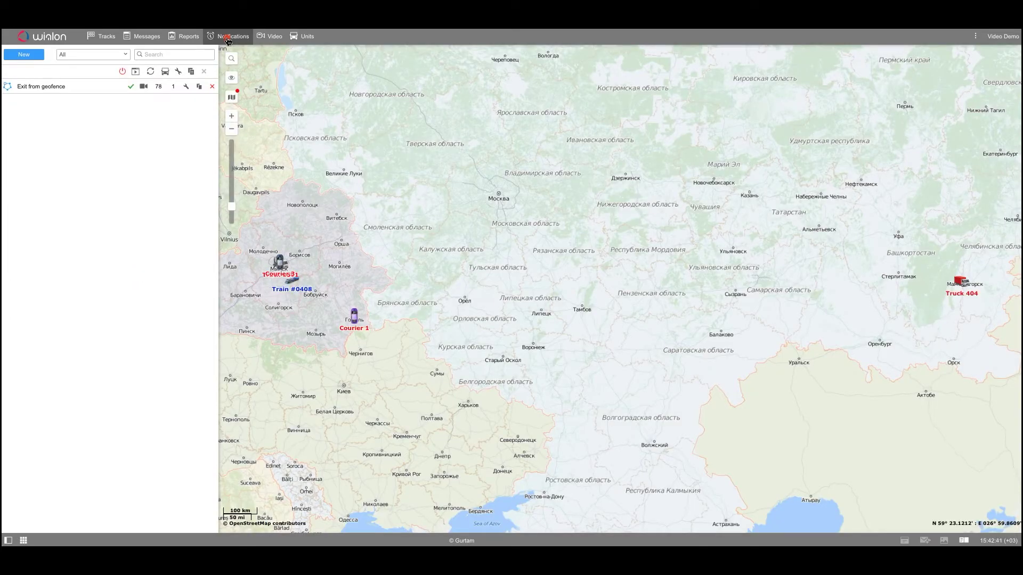
left_click(40, 58)
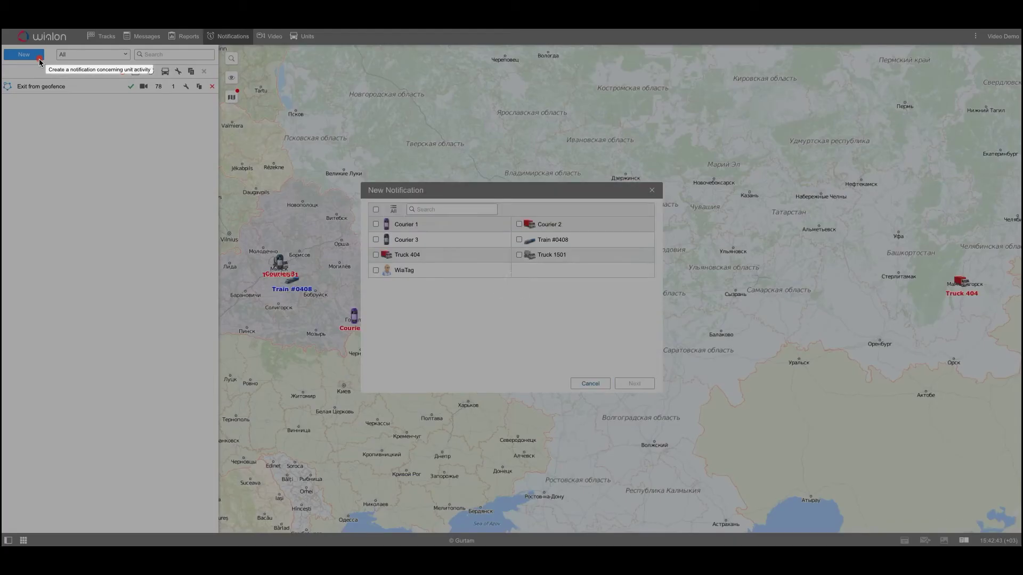
left_click(519, 240)
left_click(644, 385)
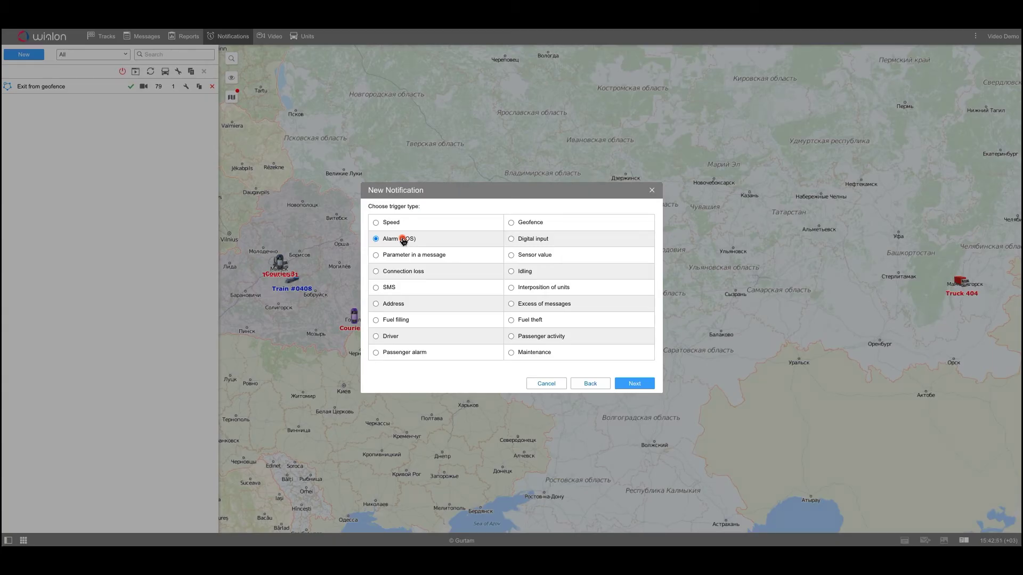
left_click(635, 383)
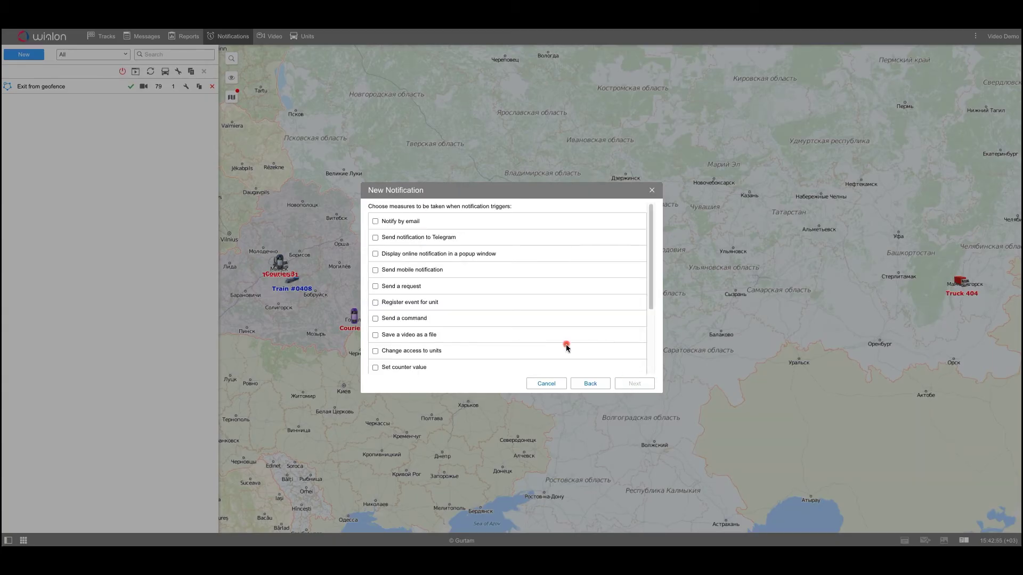
Choose saving a video as a file as the notification's action and adjust the durations before and after the event.
left_click(421, 335)
scroll(424, 349, "down", 1)
double_click(532, 304)
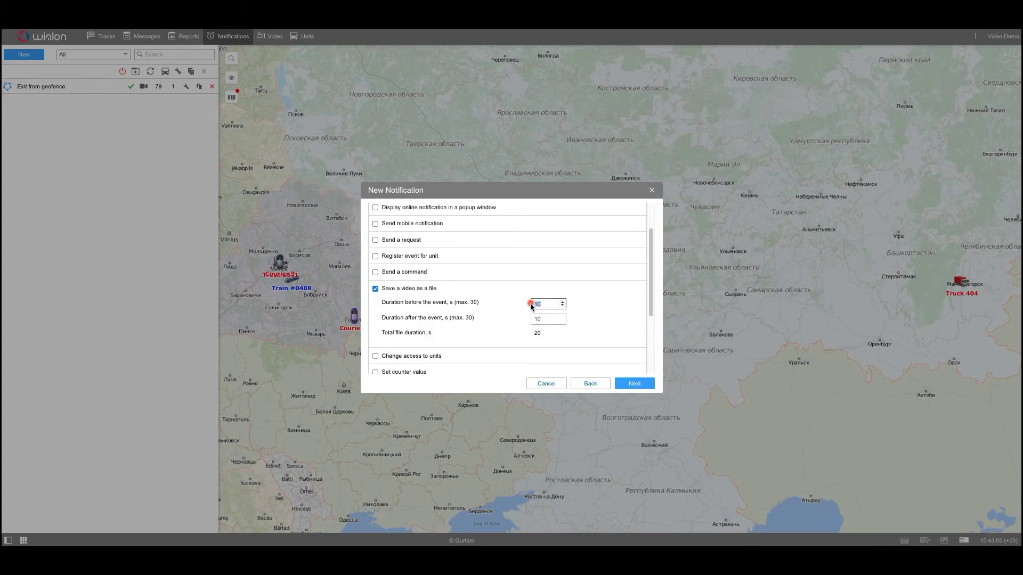
type("1")
left_click(565, 318)
left_click(563, 318)
left_click(564, 318)
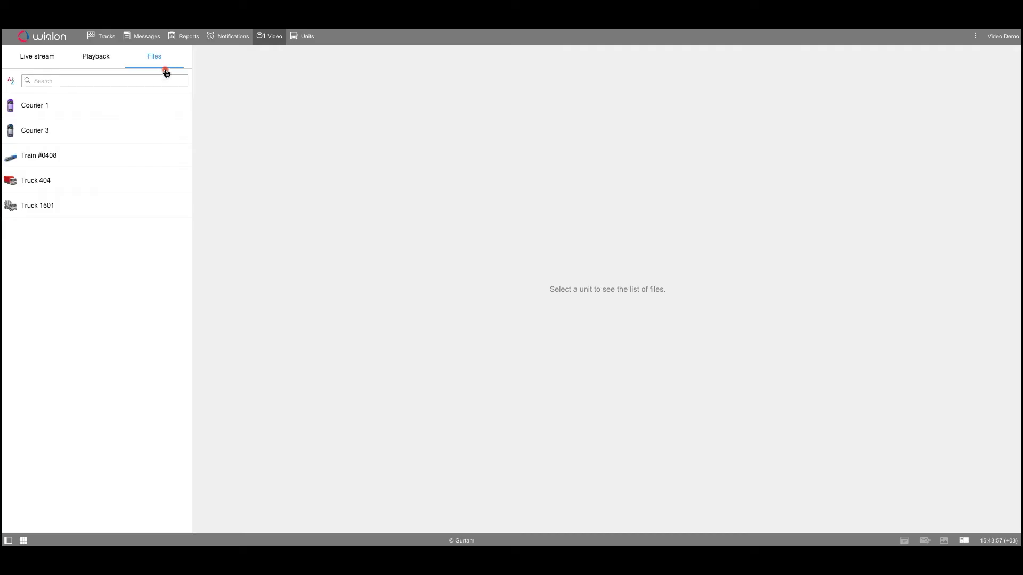
left_click(155, 155)
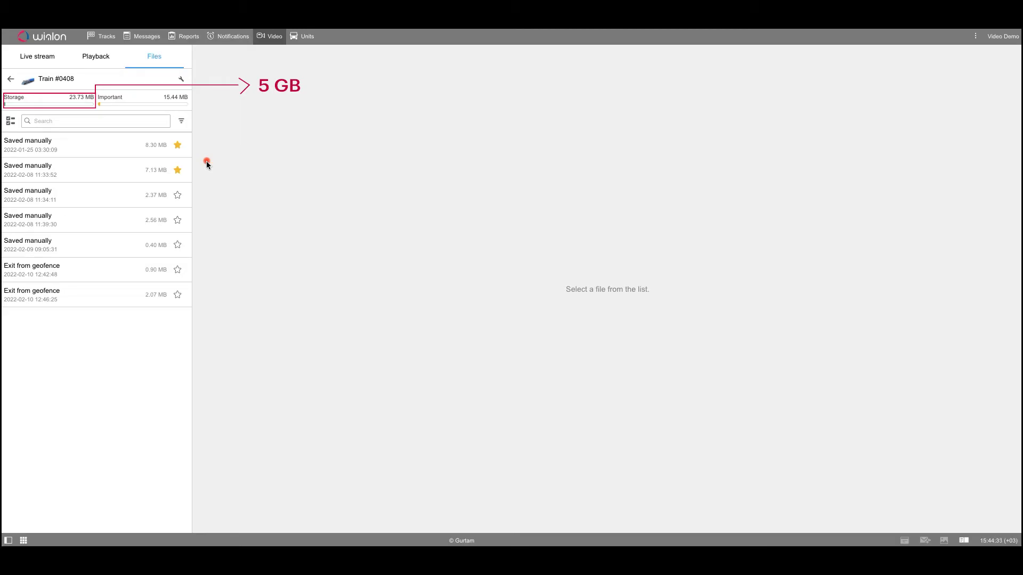
left_click(177, 274)
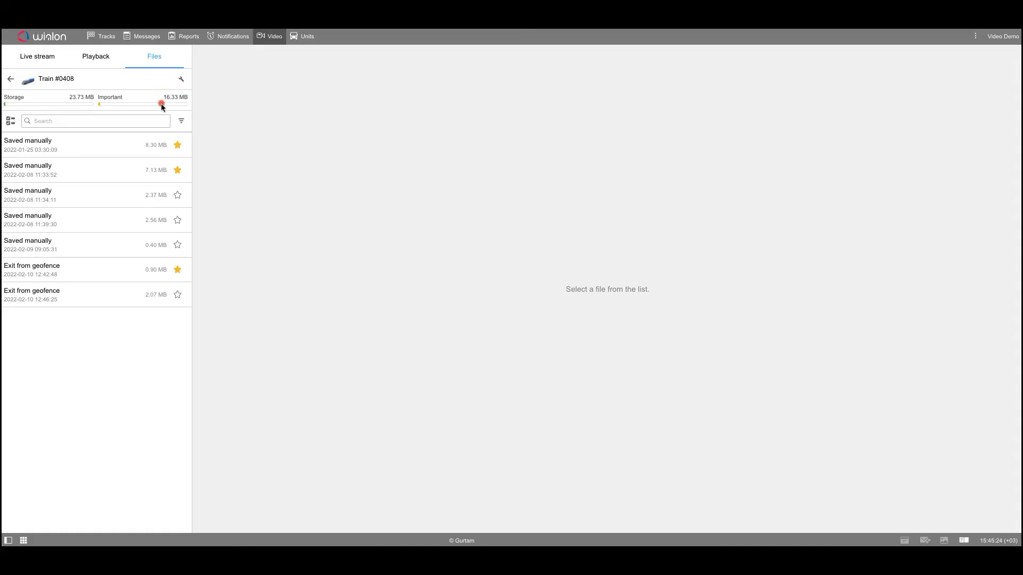
Filter Train #0408's saved files by the Geofence notification type.
left_click(109, 120)
left_click(180, 121)
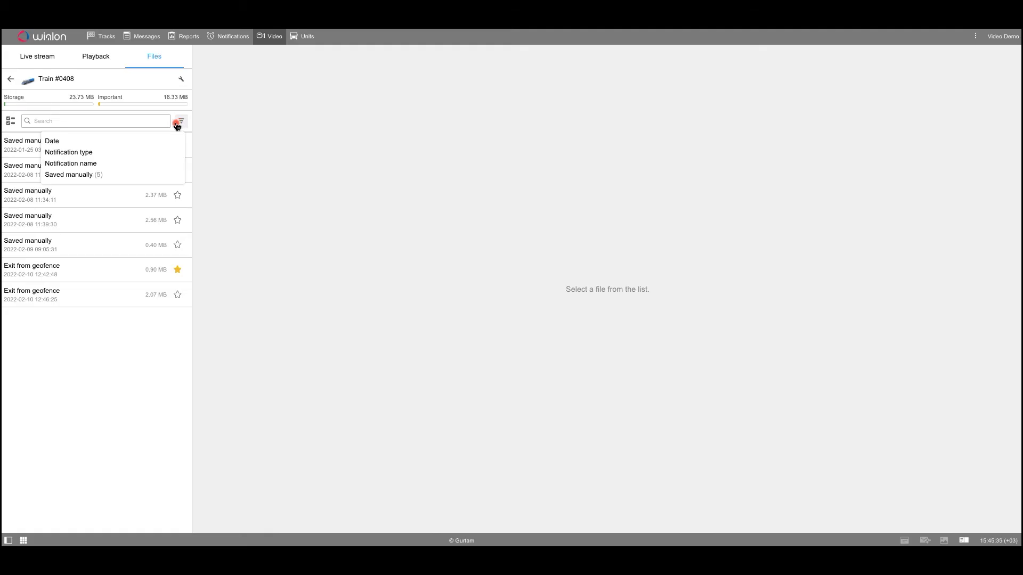
left_click(91, 152)
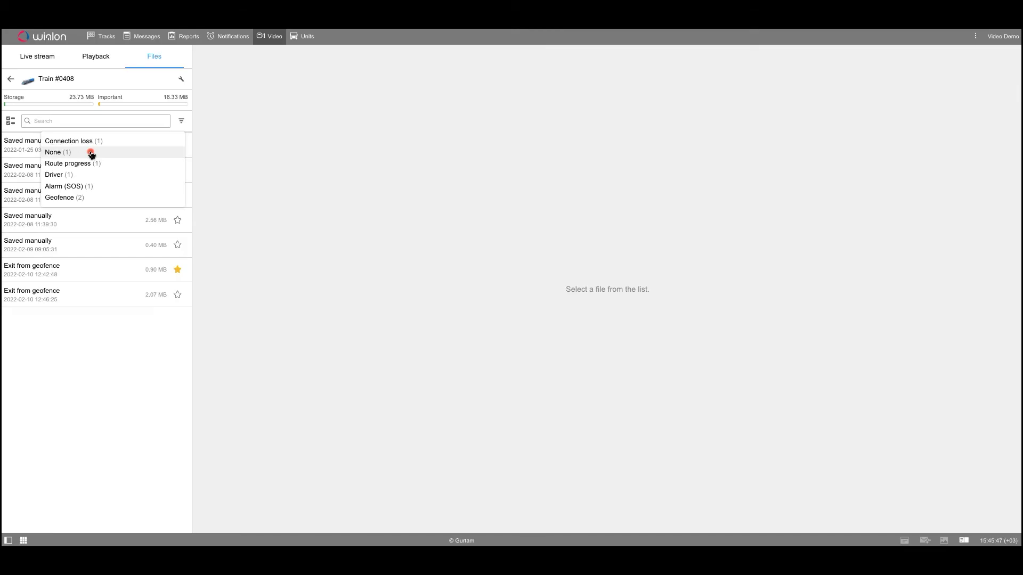
left_click(88, 198)
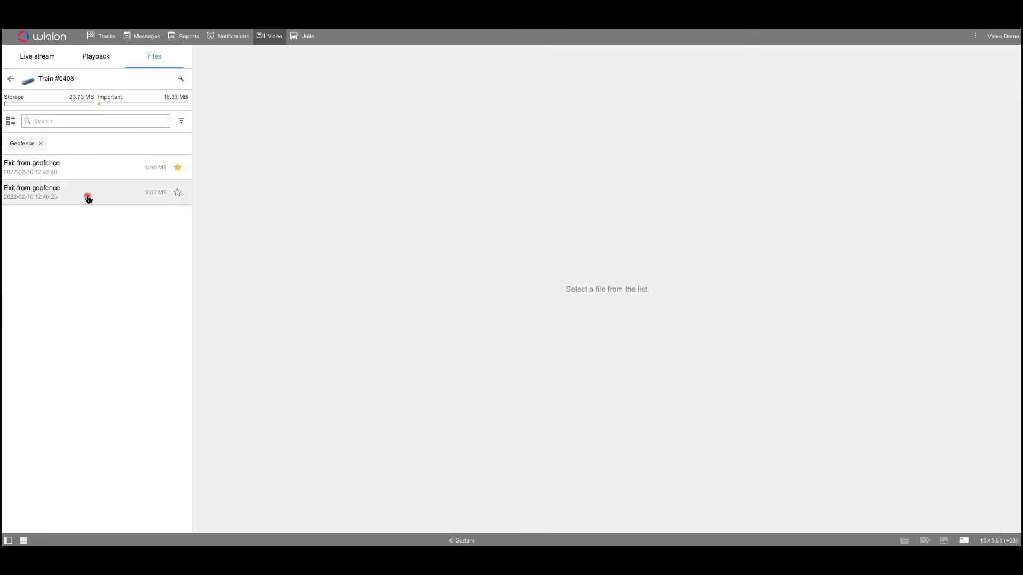
left_click(180, 129)
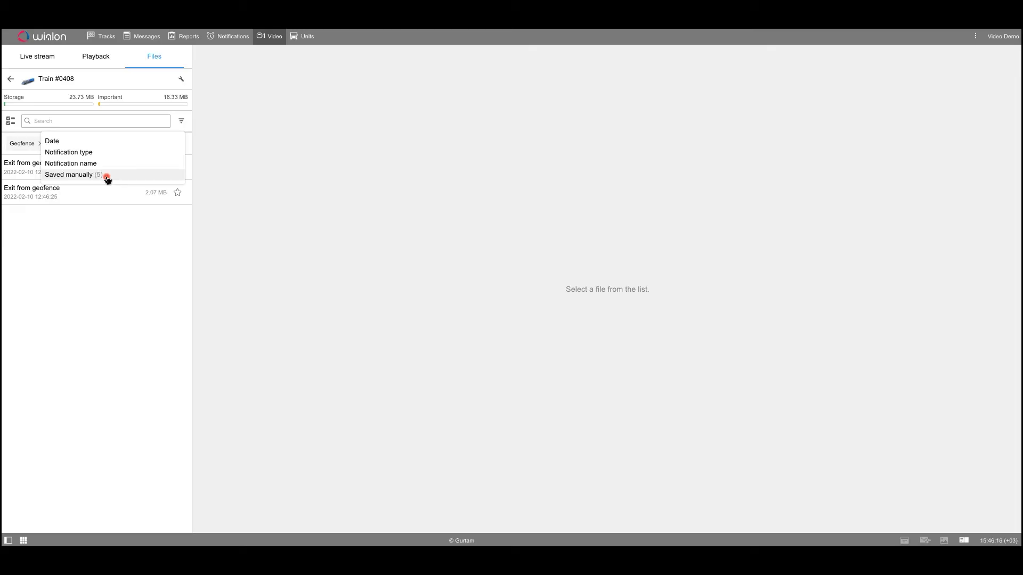
left_click(181, 121)
left_click(42, 144)
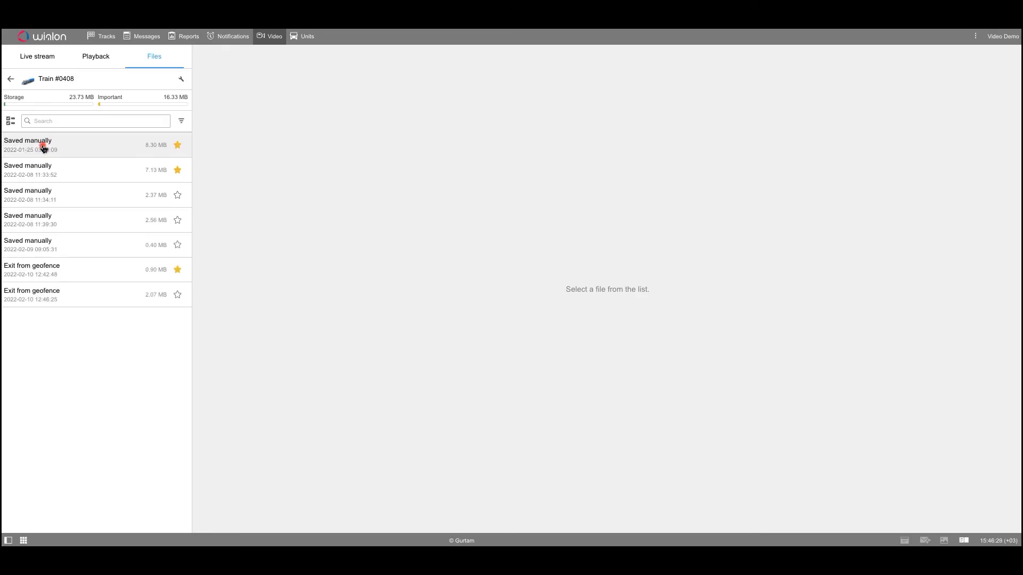
left_click(60, 281)
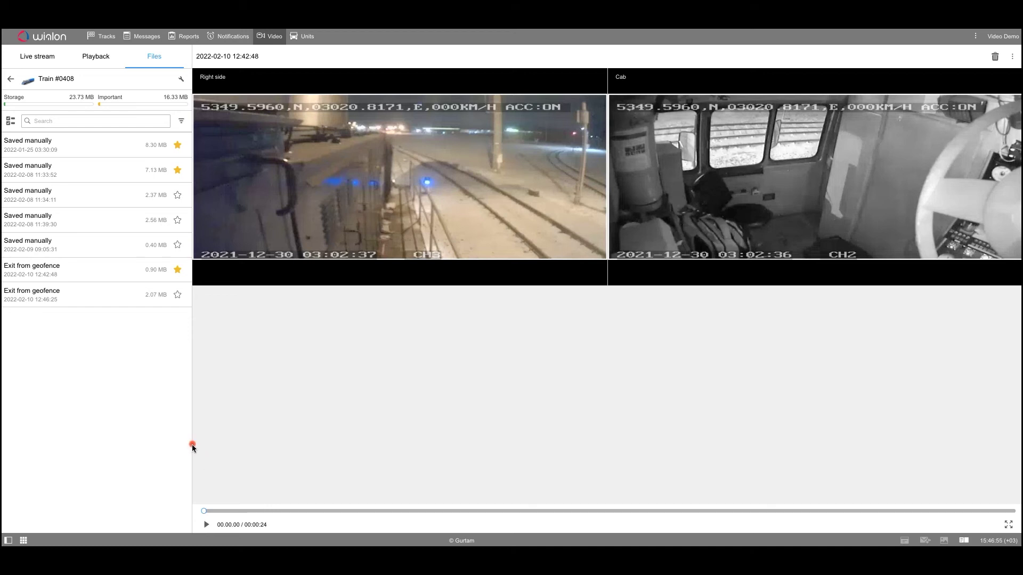
Tick the three manually saved files of 2022-02-08 in multiple-selection mode, and leave that mode.
left_click(11, 126)
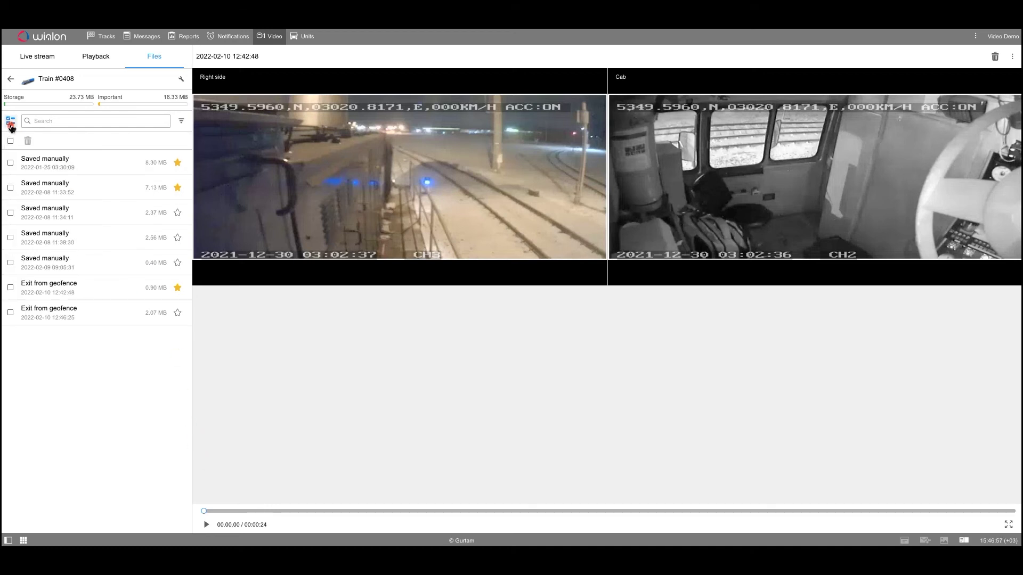
left_click(10, 187)
left_click(10, 213)
left_click(11, 239)
left_click(10, 123)
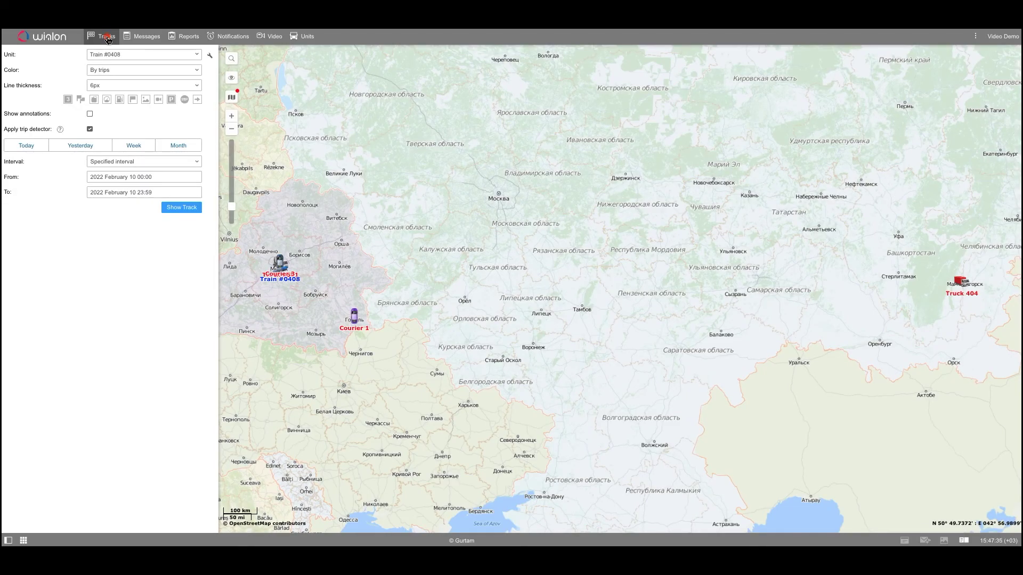
Show Train #0408's track for 2022 February 09 with video markers and open the video marked on the track.
left_click(159, 100)
left_click(134, 173)
left_click(132, 244)
left_click(133, 261)
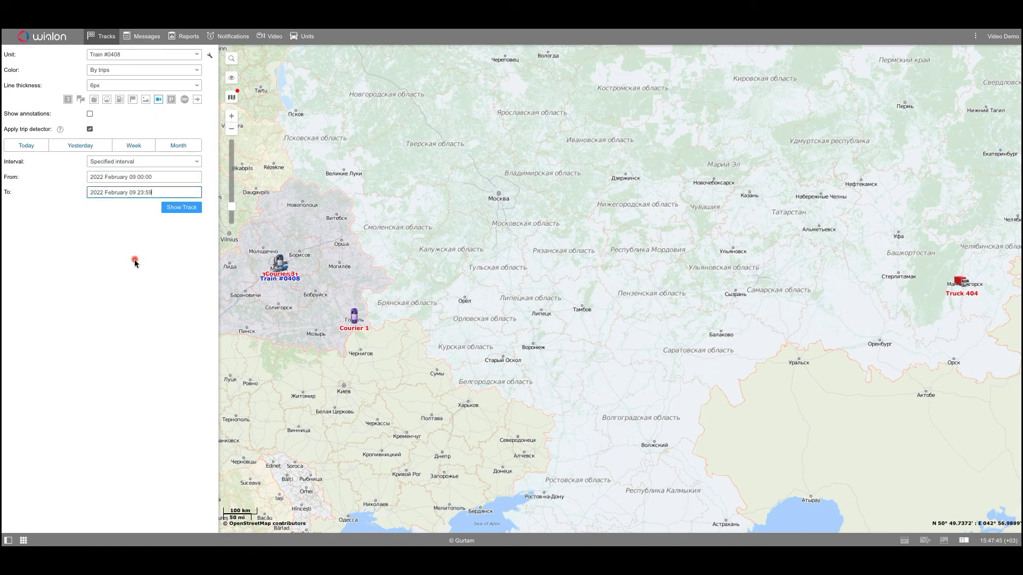
left_click(172, 211)
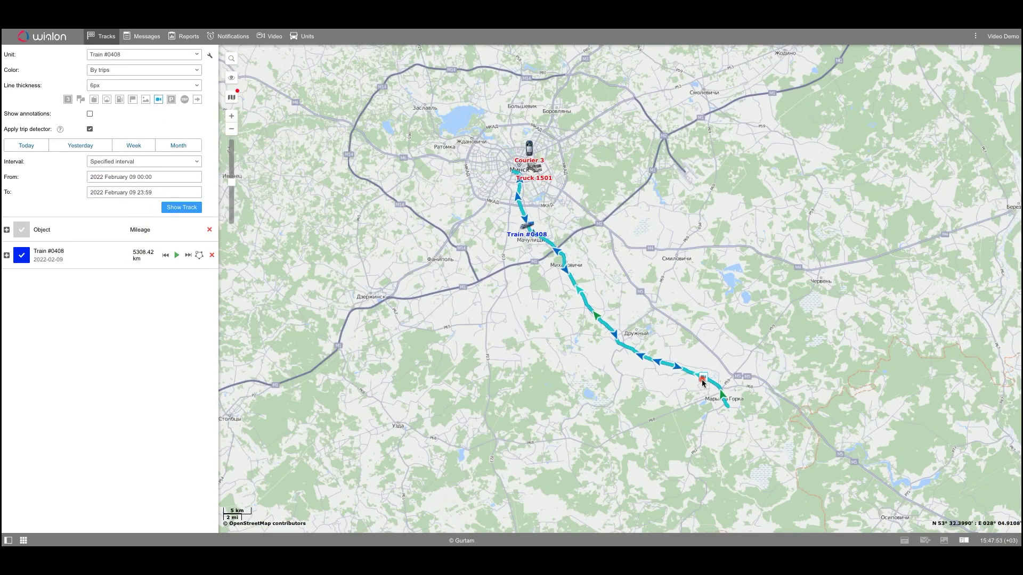
left_click(703, 379)
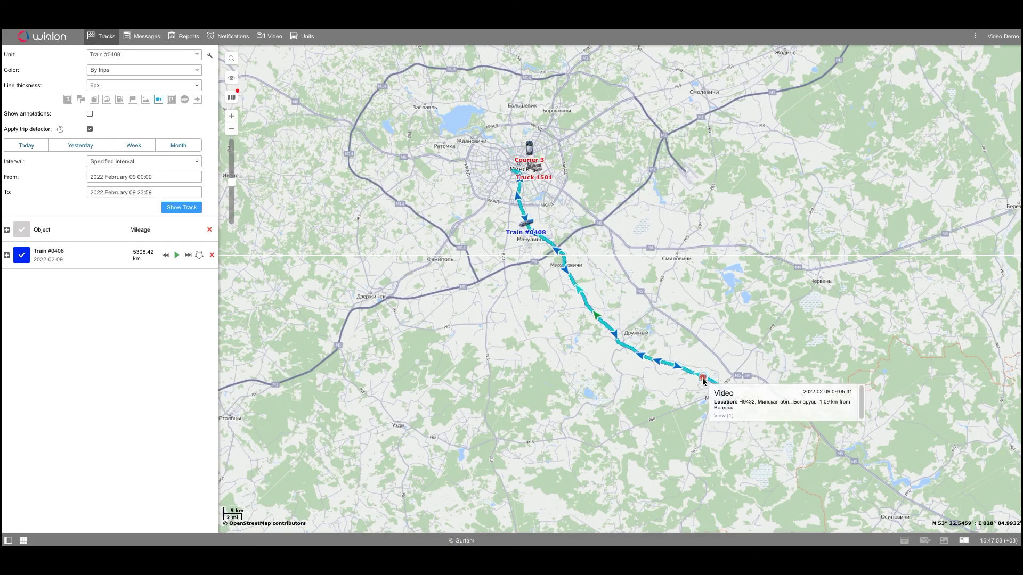
left_click(720, 418)
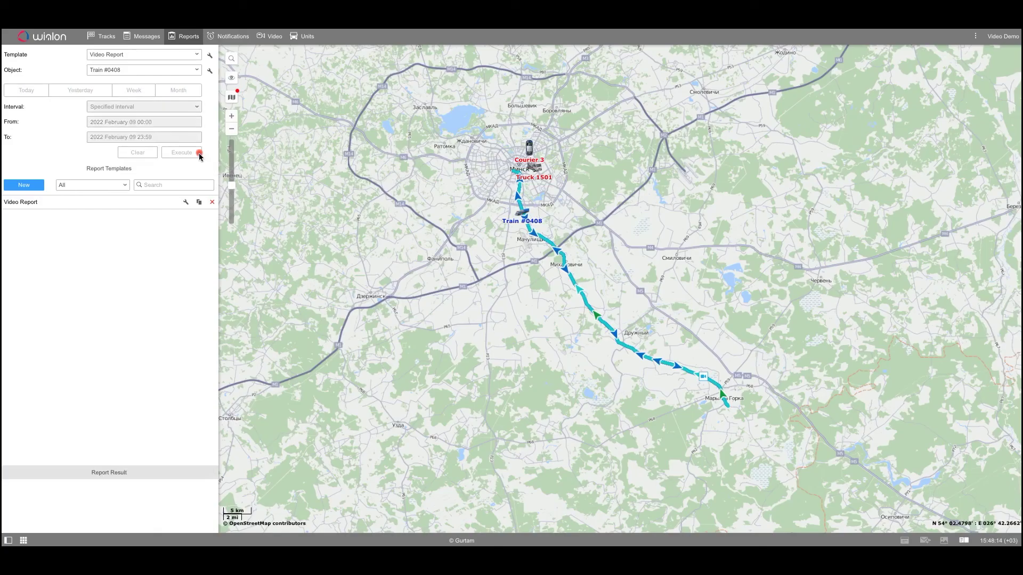
Execute the Video Report for Train #0408 on 2022 February 09 and view the video from its result row.
left_click(199, 152)
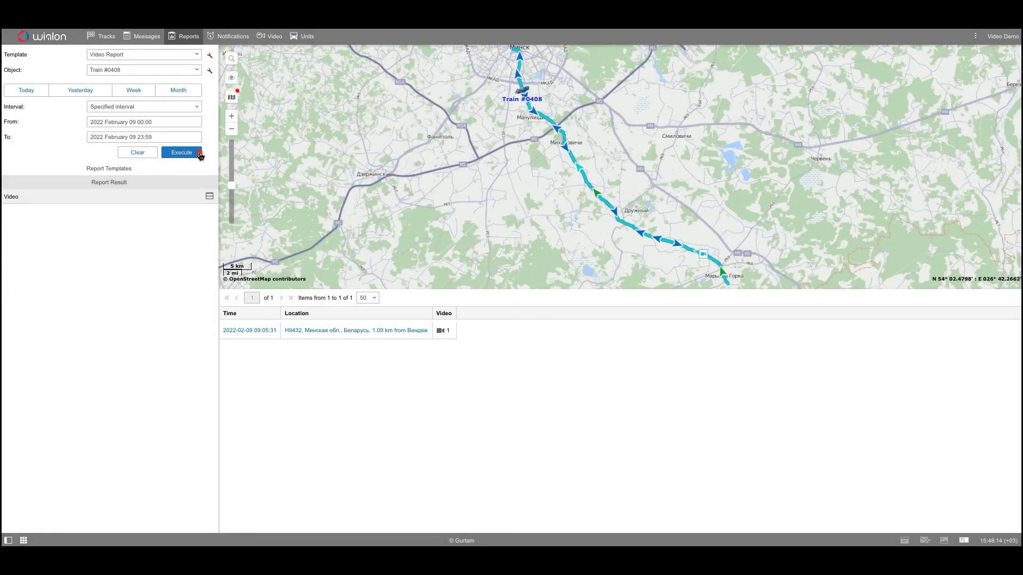
left_click(445, 331)
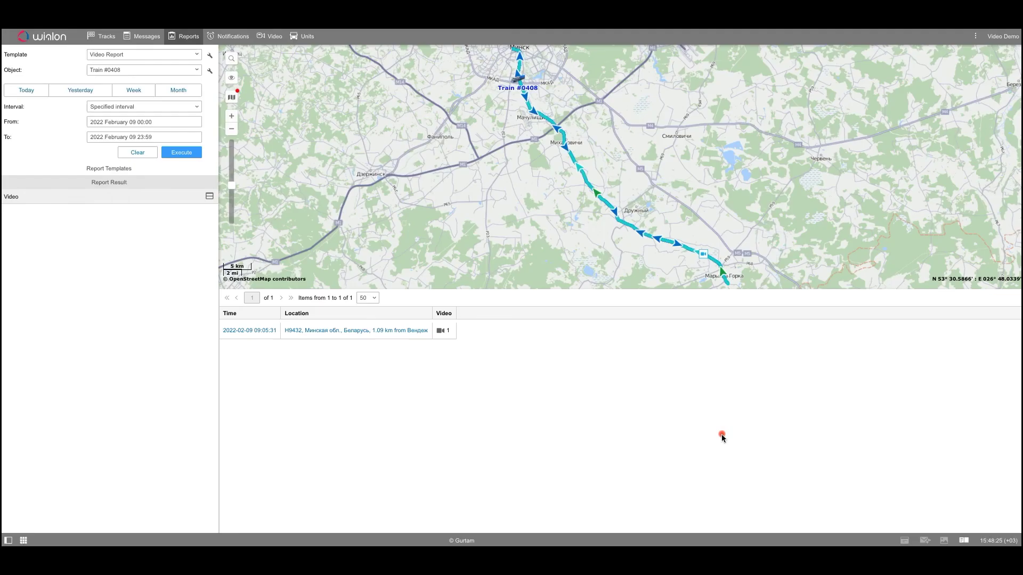
left_click(723, 432)
Add a table to the Video Report template, changing its type from Chat and enabling one of its columns.
left_click(210, 55)
left_click(402, 226)
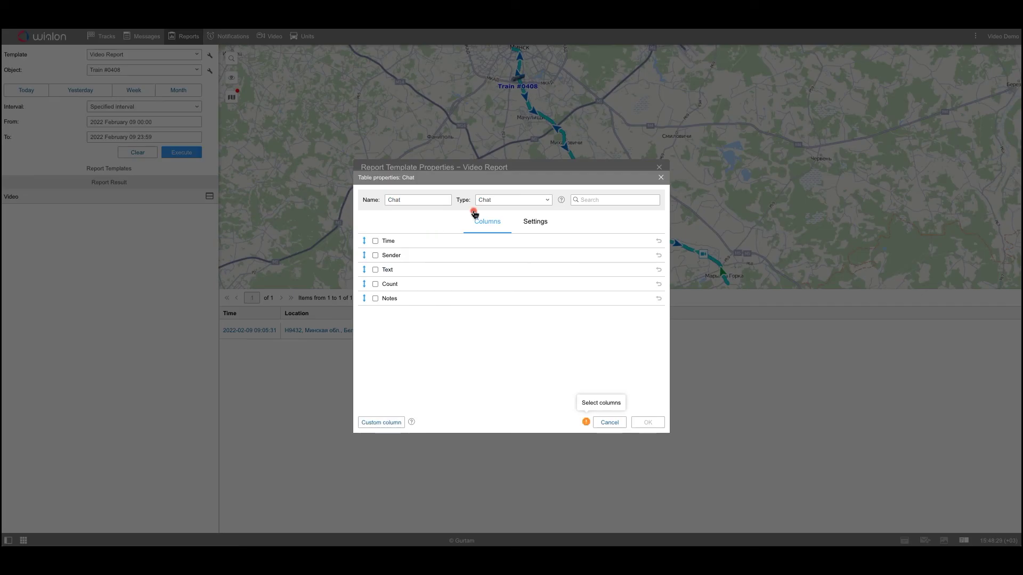
left_click(486, 201)
left_click(485, 484)
scroll(466, 349, "down", 10)
left_click(376, 388)
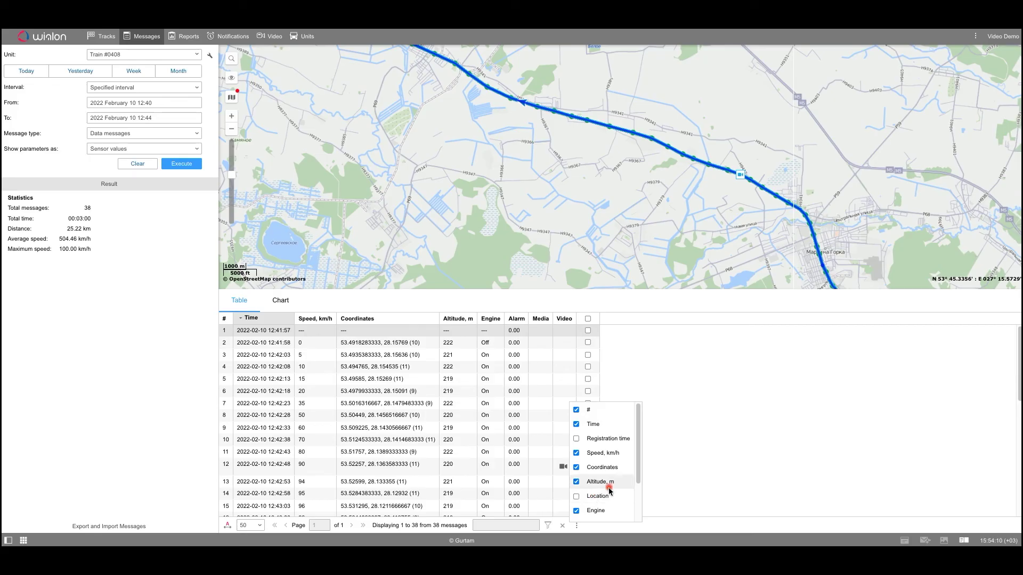
scroll(610, 501, "down", 2)
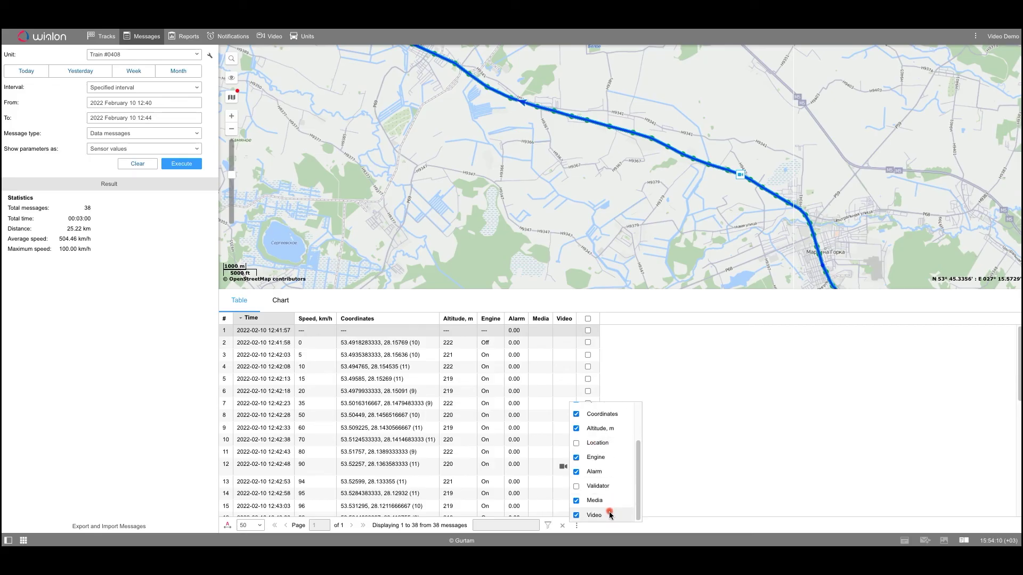
left_click(578, 526)
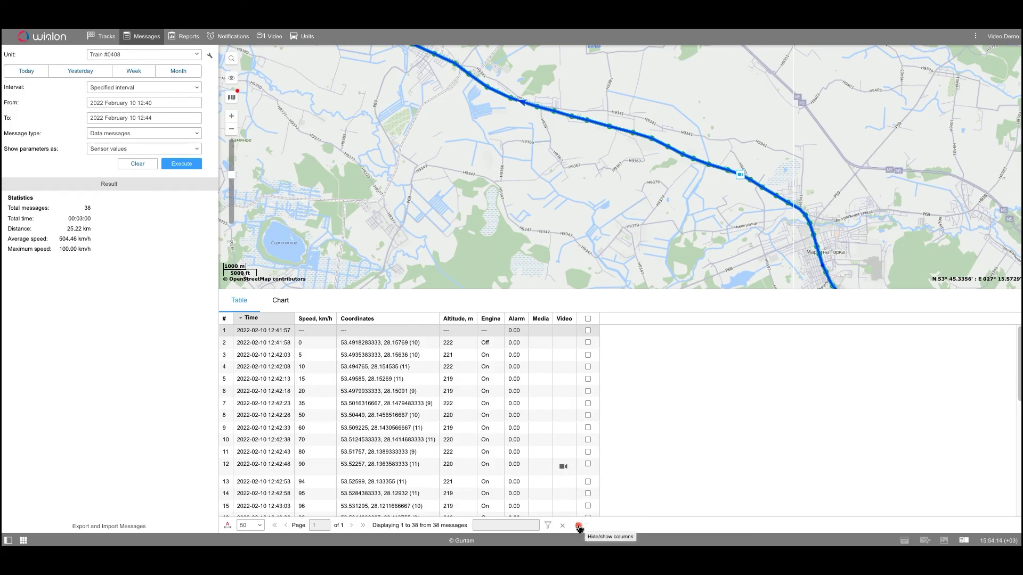
left_click(563, 468)
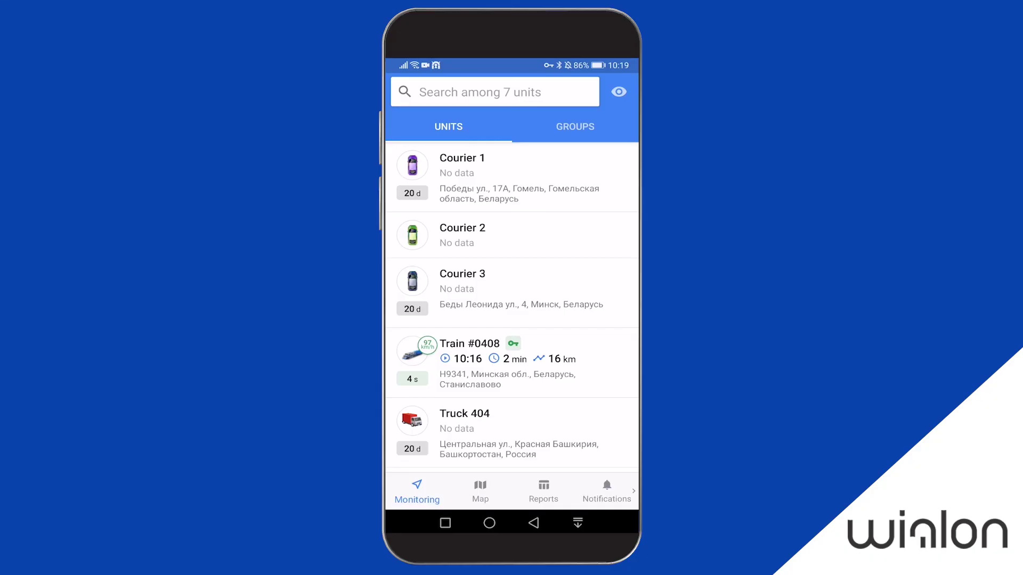
Switch to the Wialon mobile app and play Train #0408's Right side live stream in the video section.
left_click_drag(612, 488, 401, 481)
left_click(554, 490)
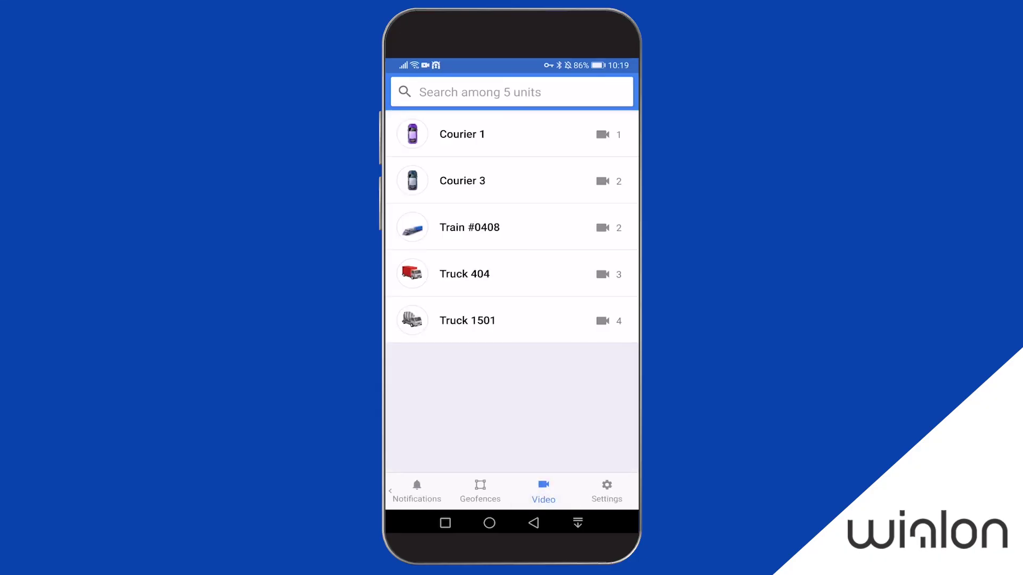
left_click(531, 228)
left_click(449, 280)
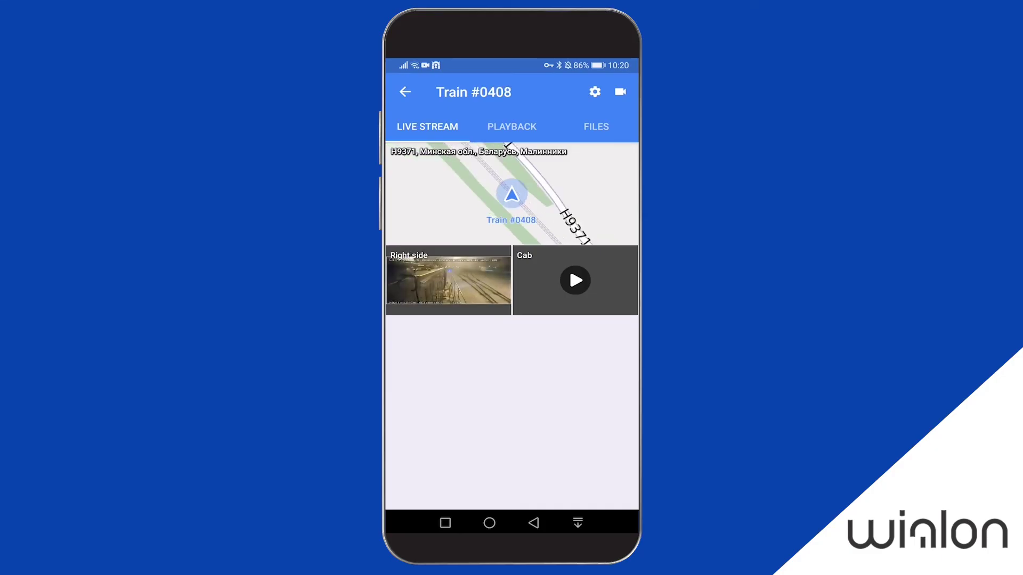
Save a clip of about 21 s starting at 03:03:37 from the Right side playback of Jan 25, 2022.
left_click(511, 127)
left_click(511, 468)
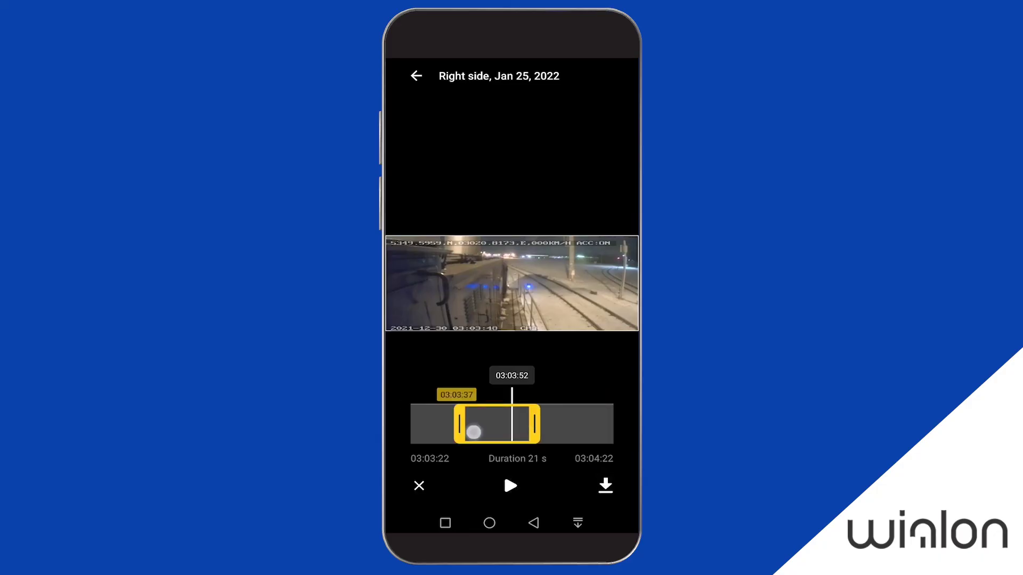
left_click(605, 486)
left_click(578, 461)
left_click(533, 523)
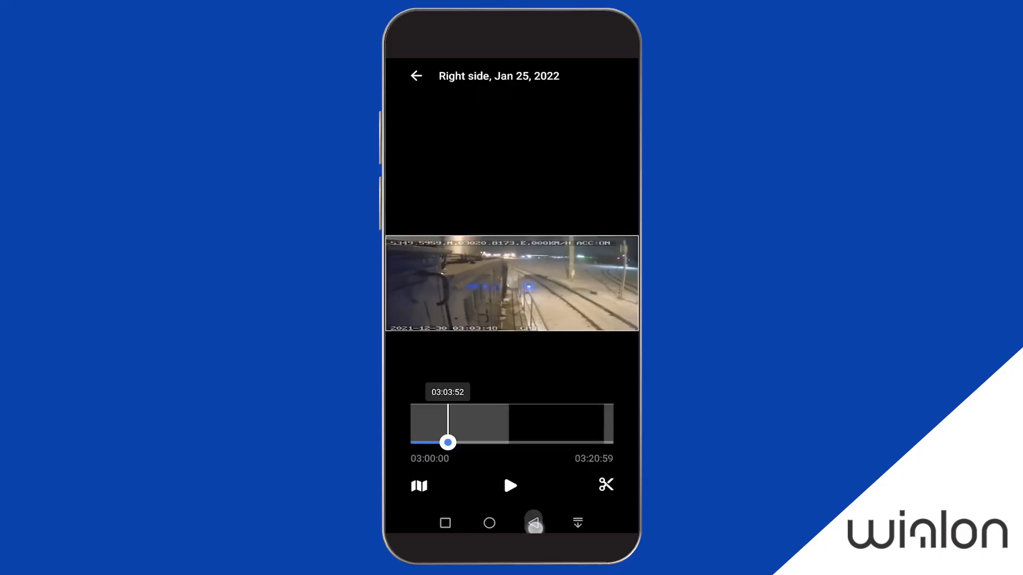
Play Train #0408's saved file of Feb 11, 2022 12:32:33 and return to the file list.
left_click(599, 120)
left_click(539, 474)
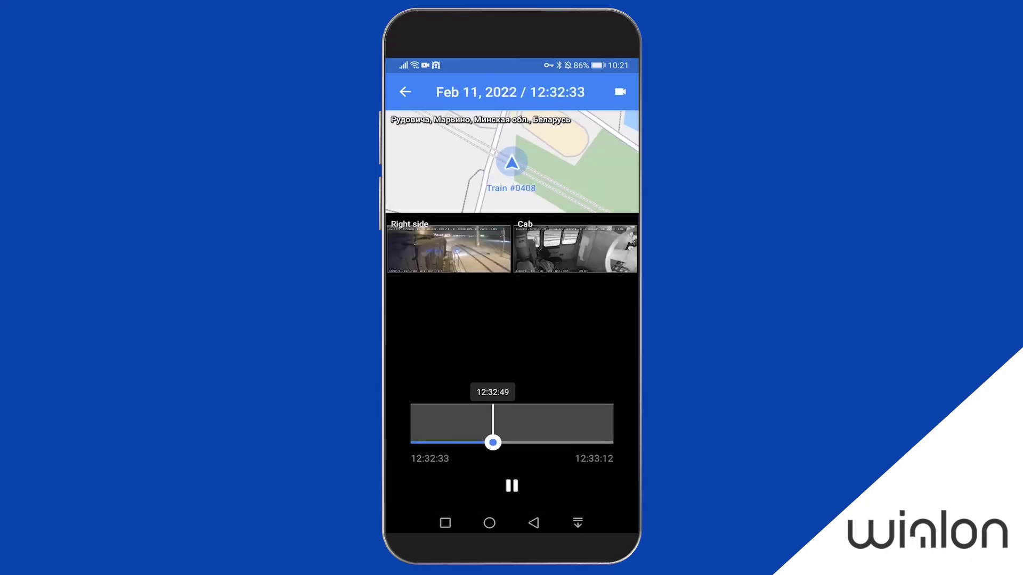
left_click(535, 522)
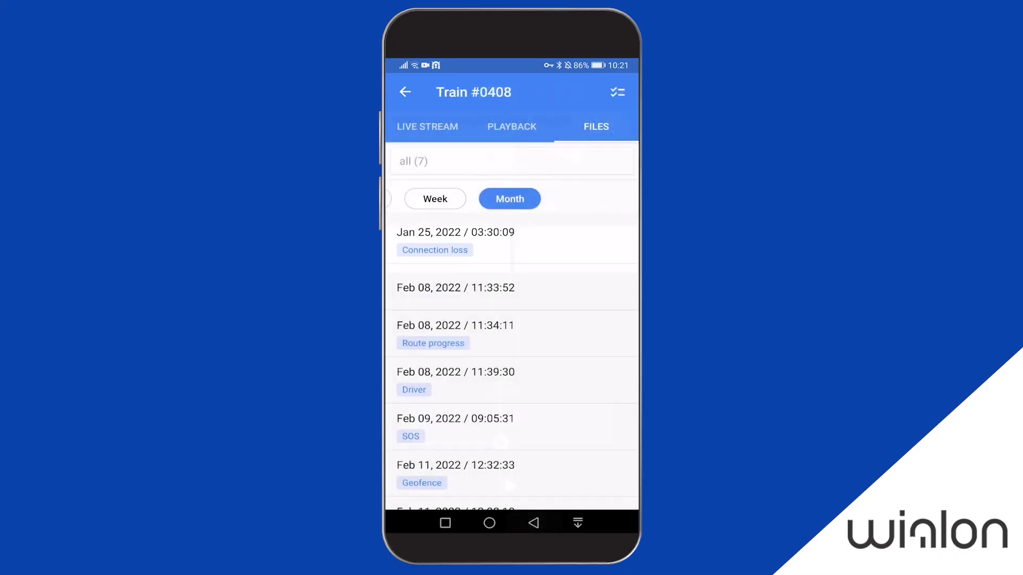